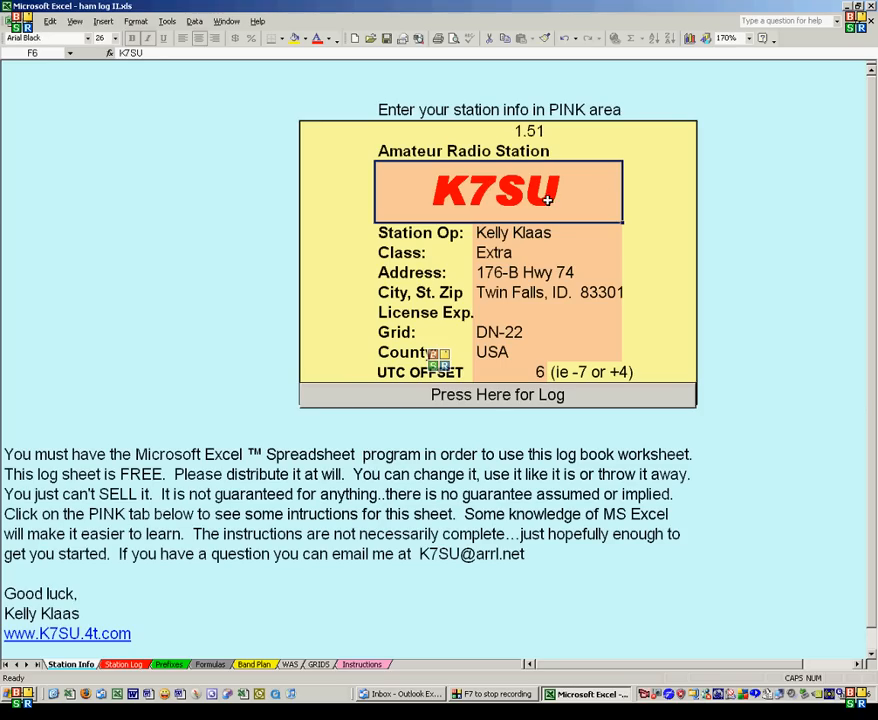
Step: Enter K7SU as the amateur radio station call sign on the station info sheet
{"action": "type", "text": "K7SU"}
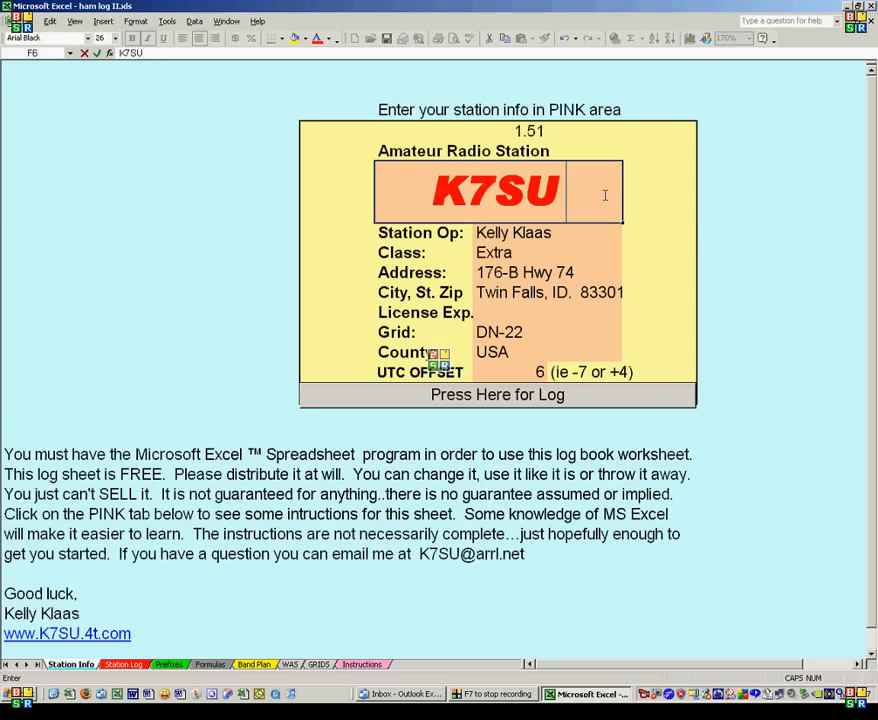
{"action": "key", "text": "Tab"}
{"action": "key", "text": "Down"}
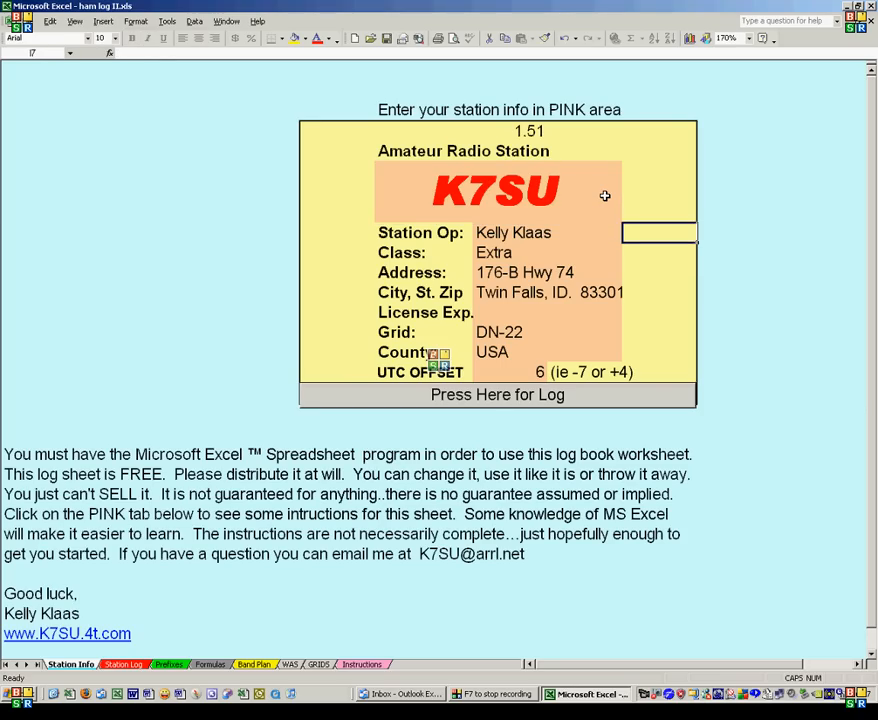
Step: Go through the station info entries from the station operator down to the UTC offset
{"action": "key", "text": "Left"}
{"action": "key", "text": "Left"}
{"action": "key", "text": "Left"}
{"action": "key", "text": "Right"}
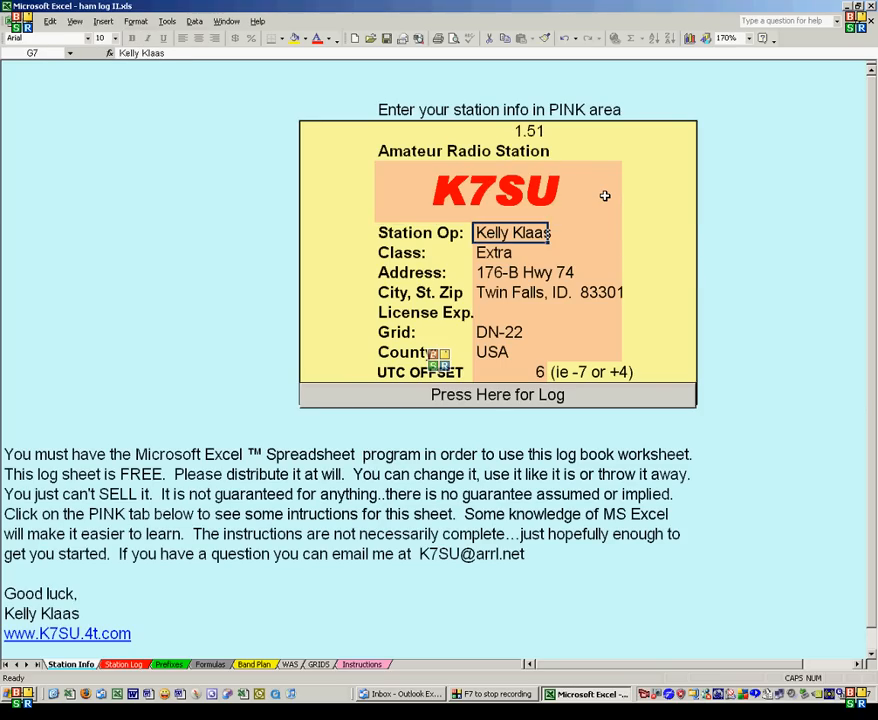
{"action": "key", "text": "Down"}
{"action": "key", "text": "Down"}
{"action": "key", "text": "Down"}
{"action": "key", "text": "Down"}
{"action": "key", "text": "Down"}
{"action": "key", "text": "Down"}
{"action": "key", "text": "Down"}
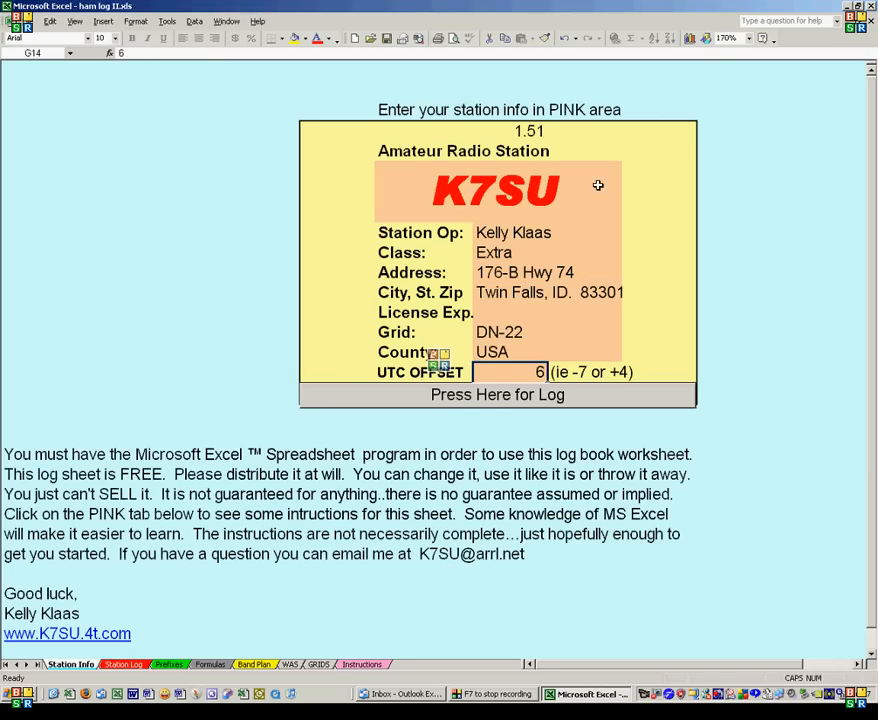
Step: Open the station log and start an entry for call W7ABC, stamped with the current date and time
{"action": "left_click", "coordinate": [491, 396]}
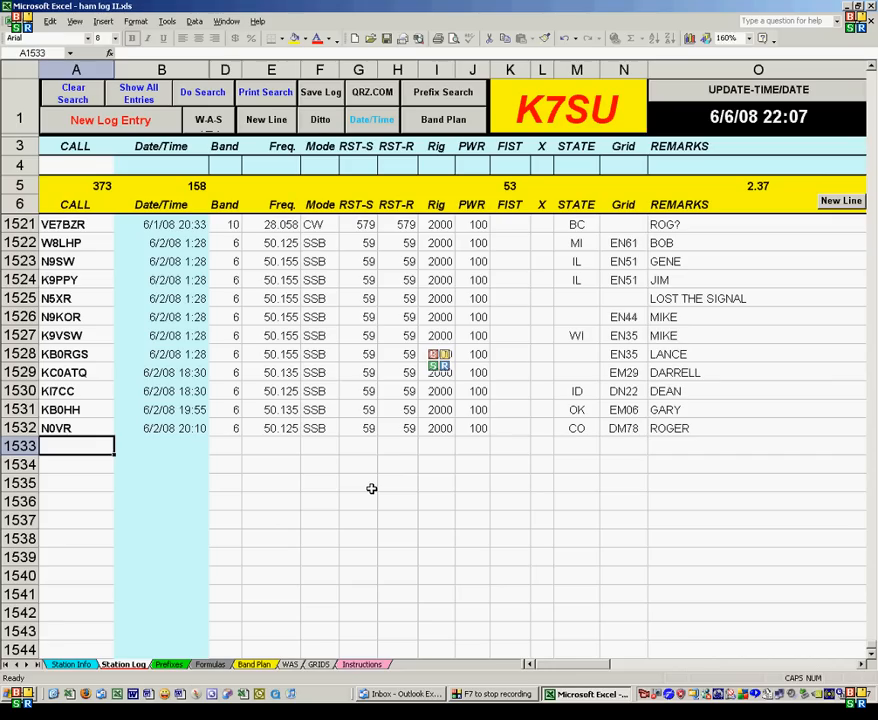
{"action": "type", "text": "W7ABC"}
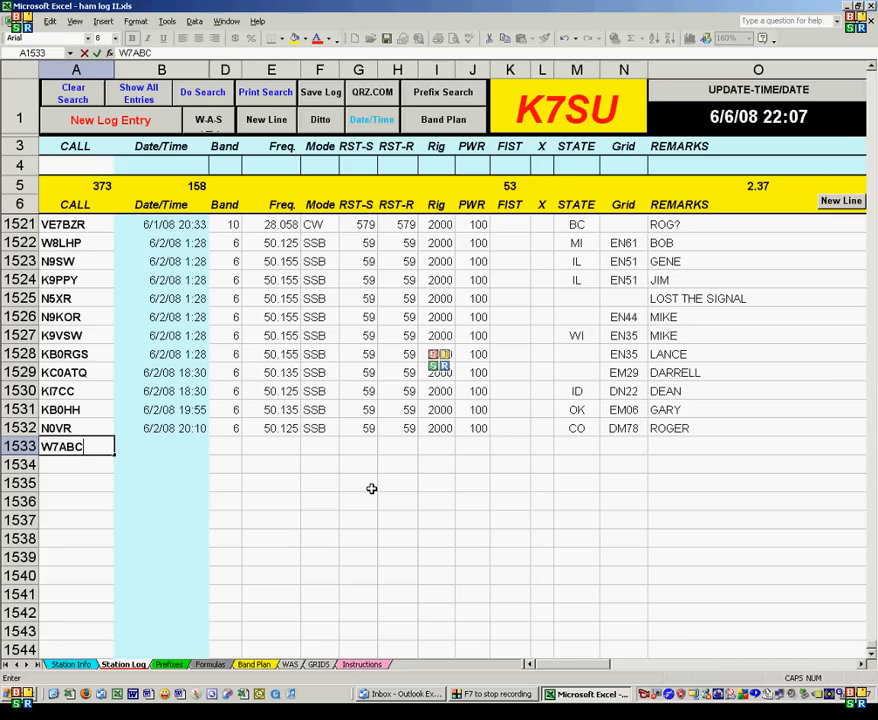
{"action": "key", "text": "Tab"}
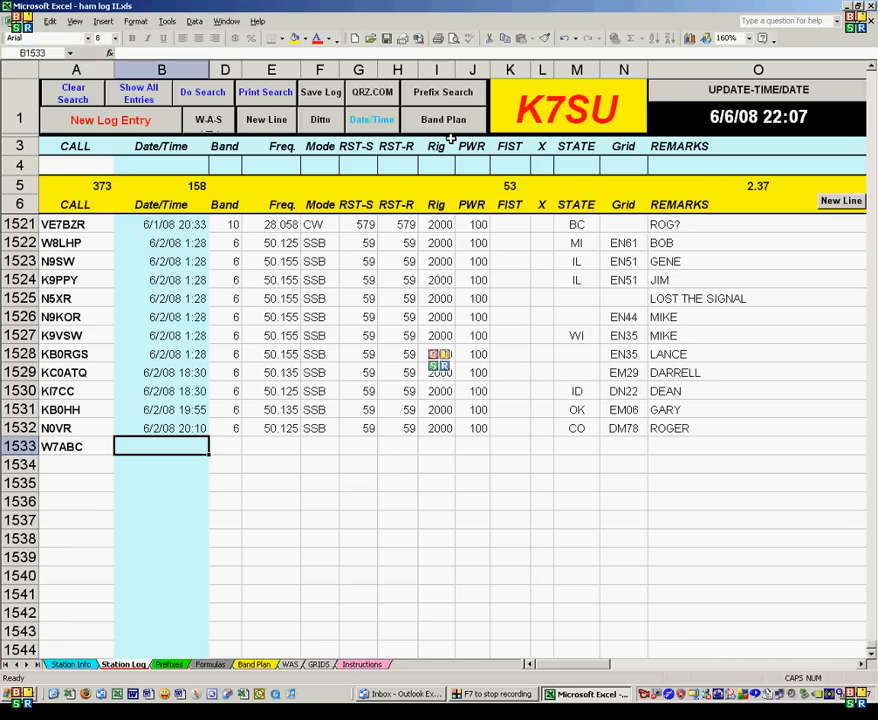
{"action": "left_click", "coordinate": [370, 122]}
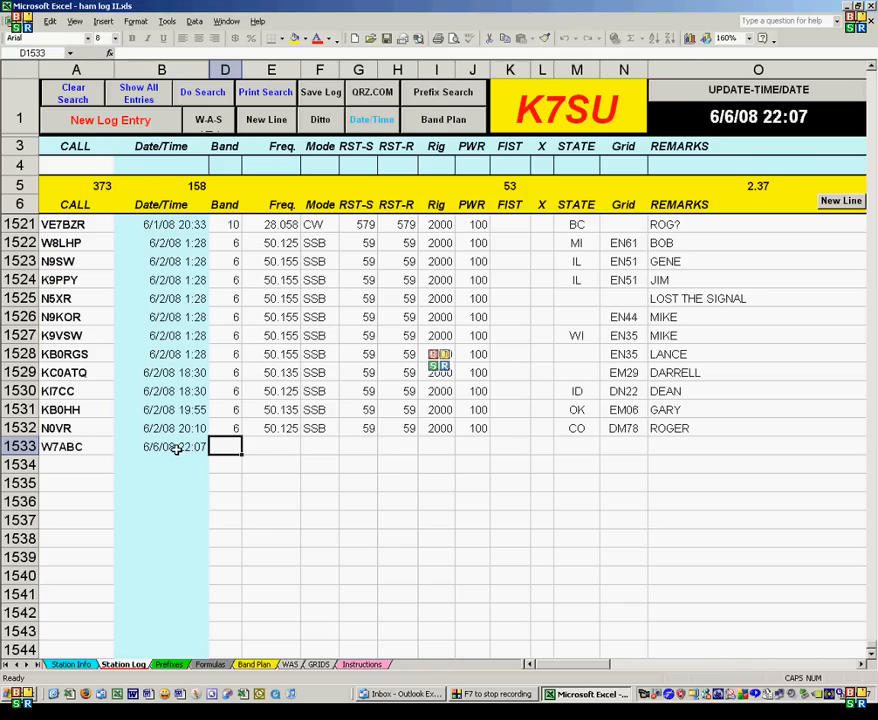
Step: Fill in band 20, frequency 14.060 and mode CW for the W7ABC entry
{"action": "type", "text": "20"}
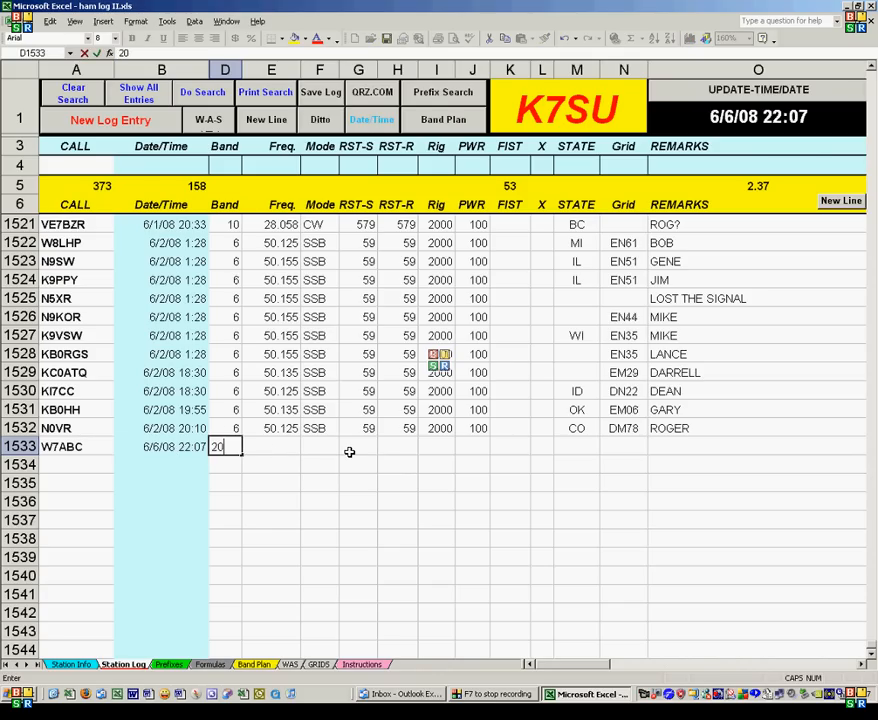
{"action": "key", "text": "Tab"}
{"action": "type", "text": "1"}
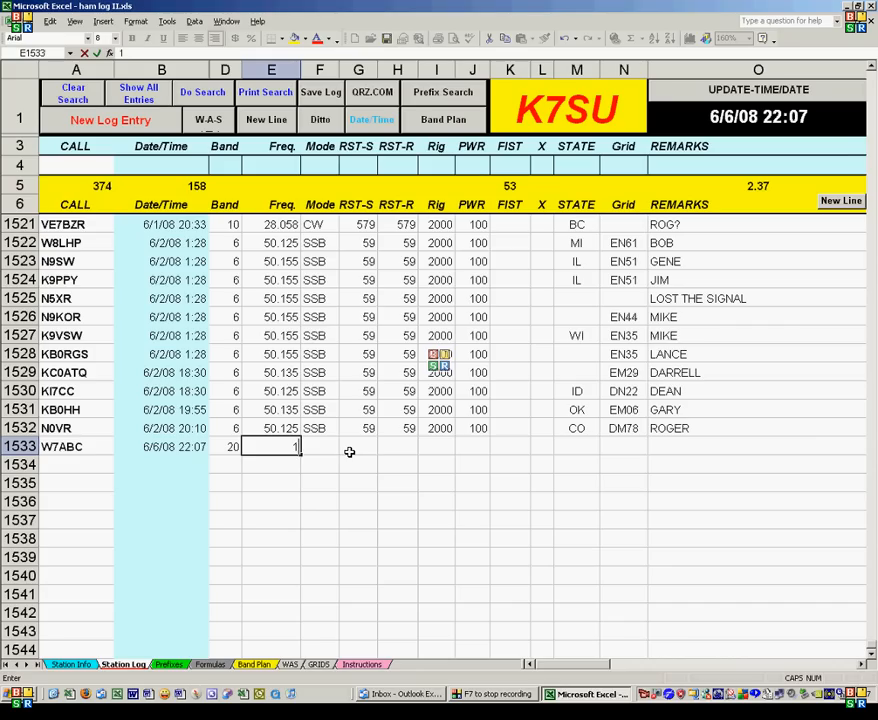
{"action": "type", "text": "4.060"}
{"action": "key", "text": "Tab"}
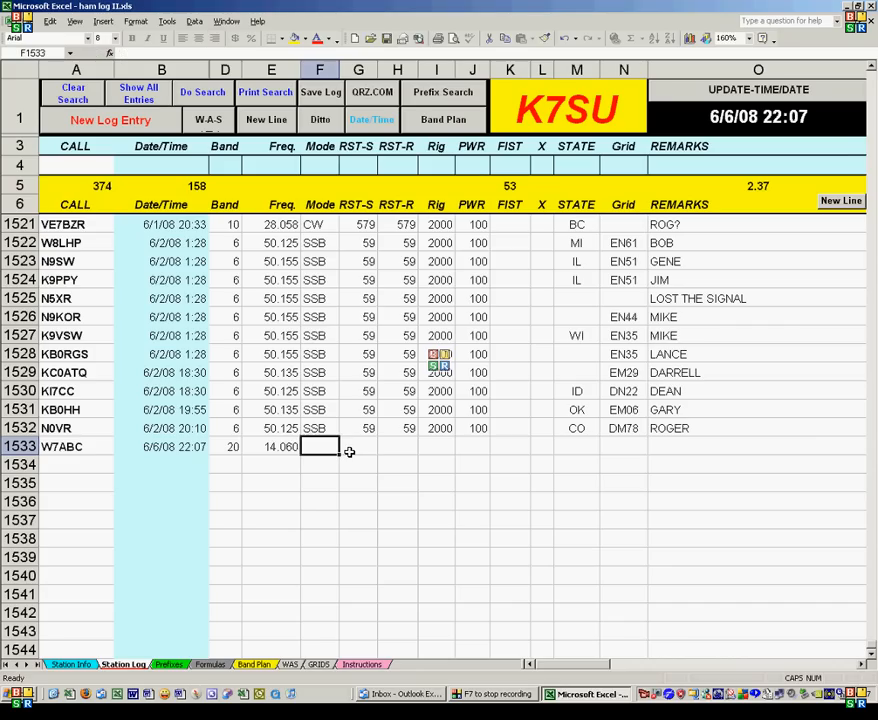
{"action": "type", "text": "CW"}
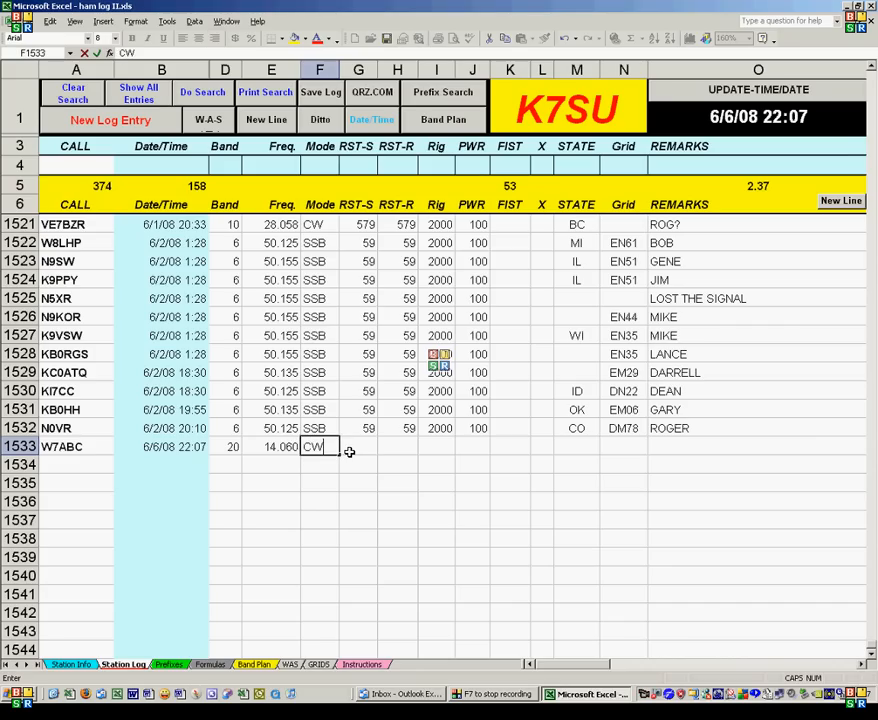
{"action": "key", "text": "Tab"}
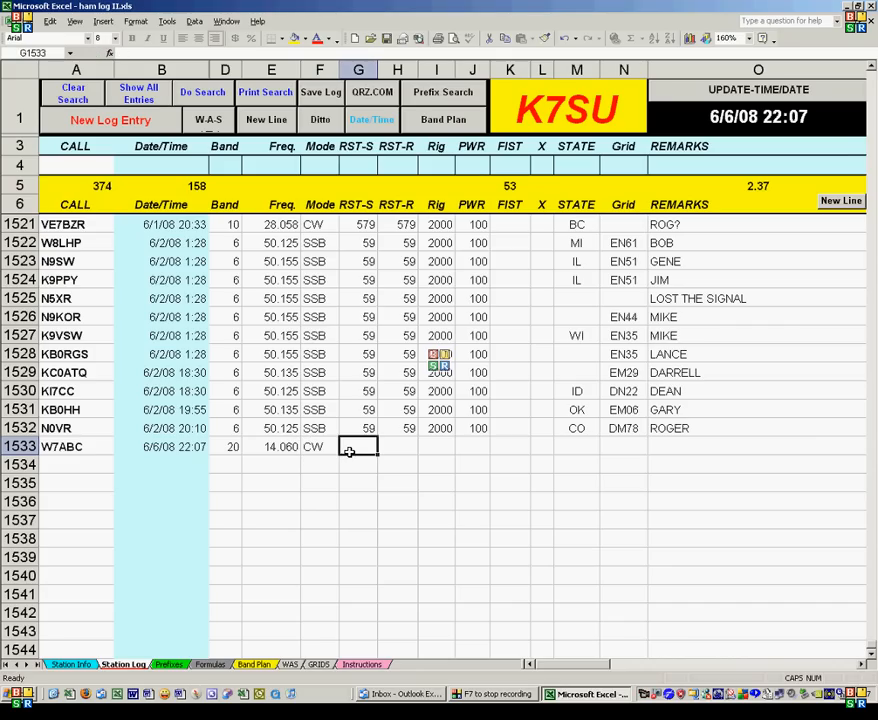
Step: Enter 599 as both the sent and received RST reports for W7ABC
{"action": "type", "text": "599"}
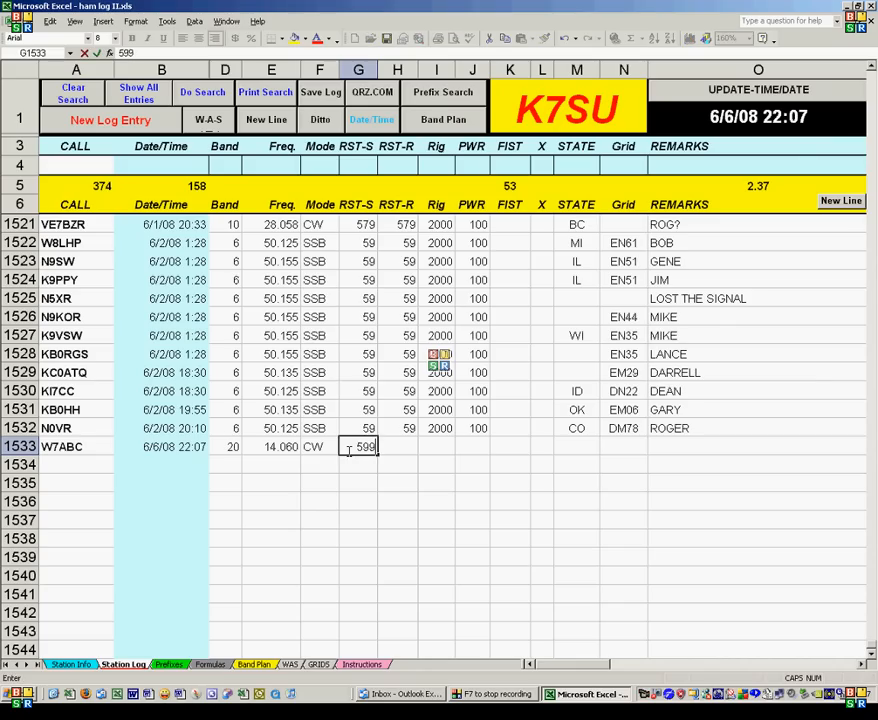
{"action": "key", "text": "Tab"}
{"action": "type", "text": "59"}
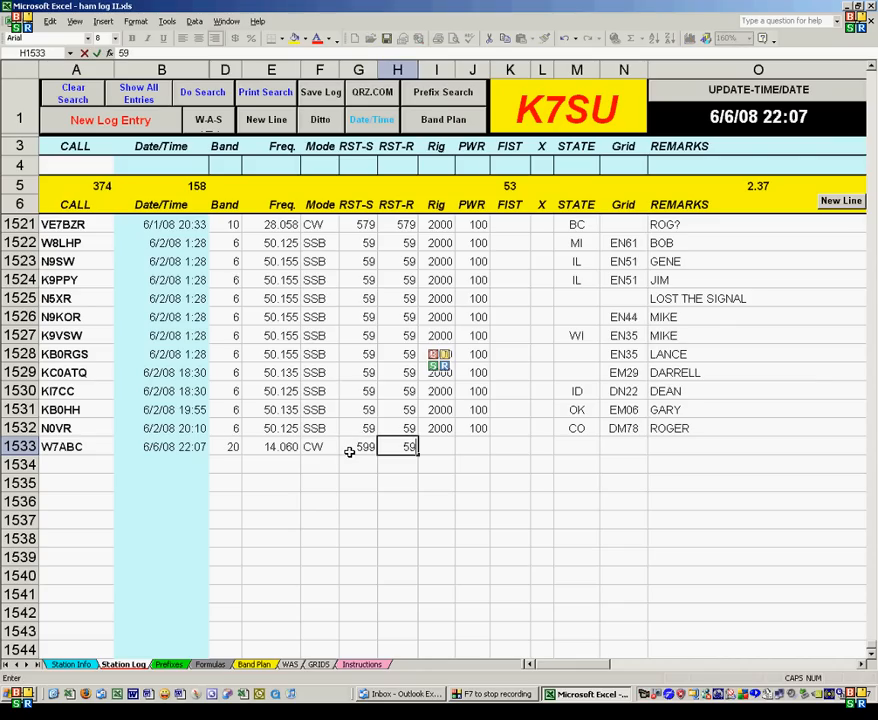
{"action": "type", "text": "9"}
{"action": "key", "text": "Tab"}
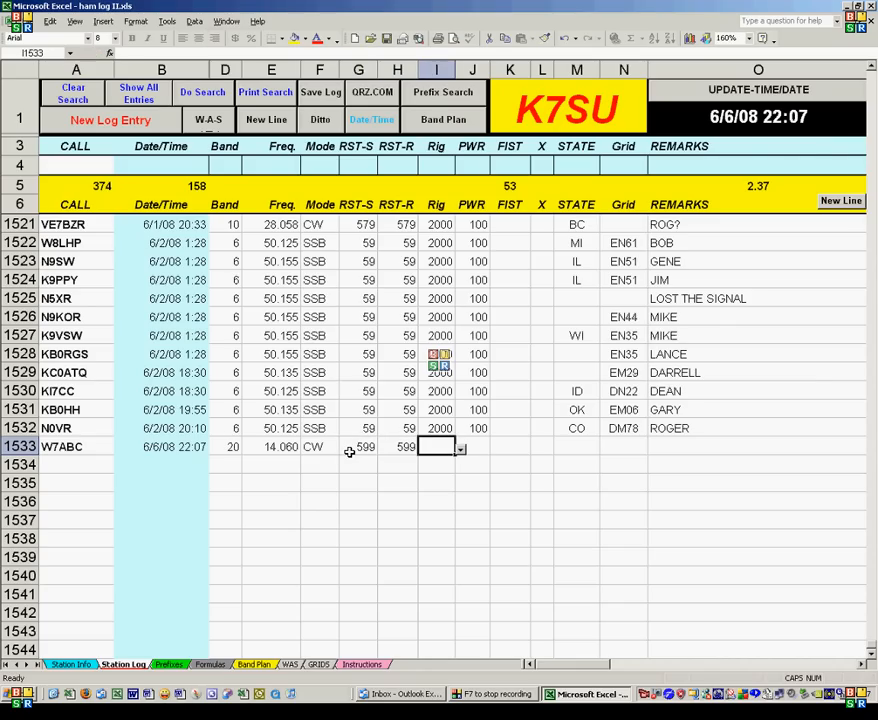
Step: Choose HW16 as the rig and enter 60 as the power for W7ABC
{"action": "left_click", "coordinate": [460, 451]}
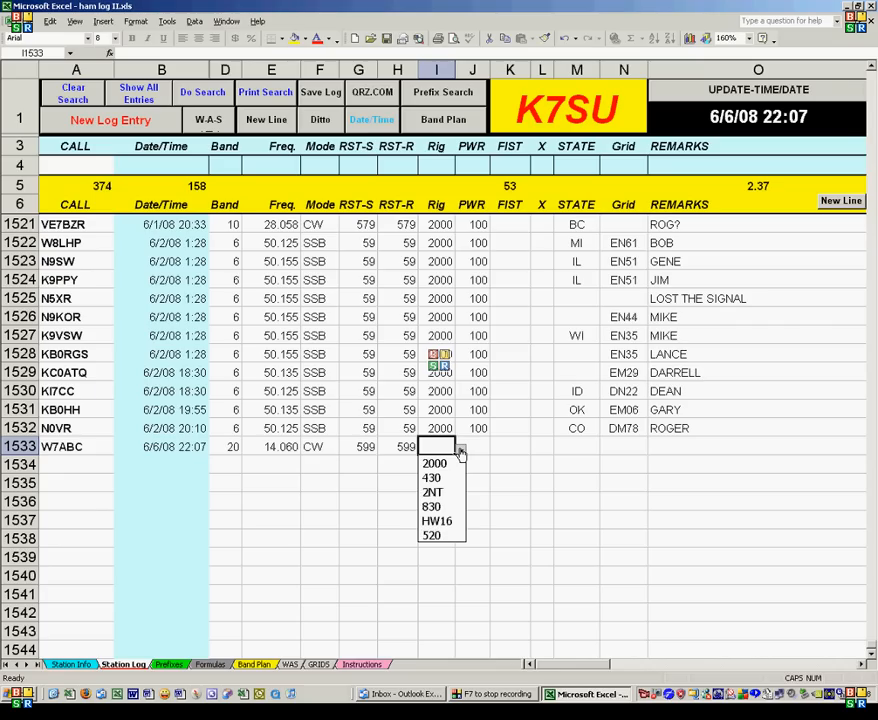
{"action": "left_click", "coordinate": [436, 521]}
{"action": "left_click", "coordinate": [478, 447]}
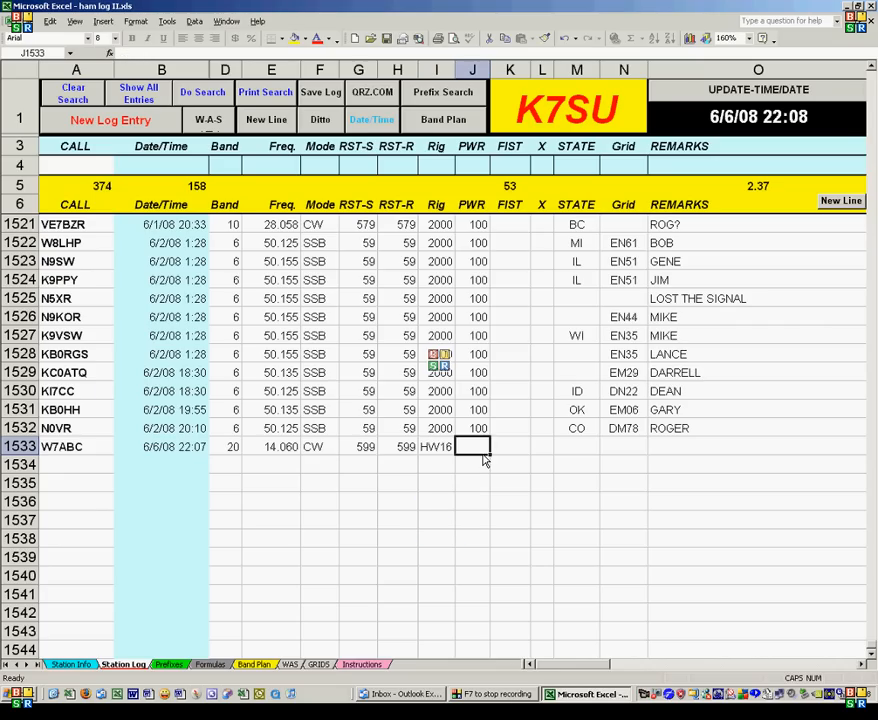
{"action": "type", "text": "60"}
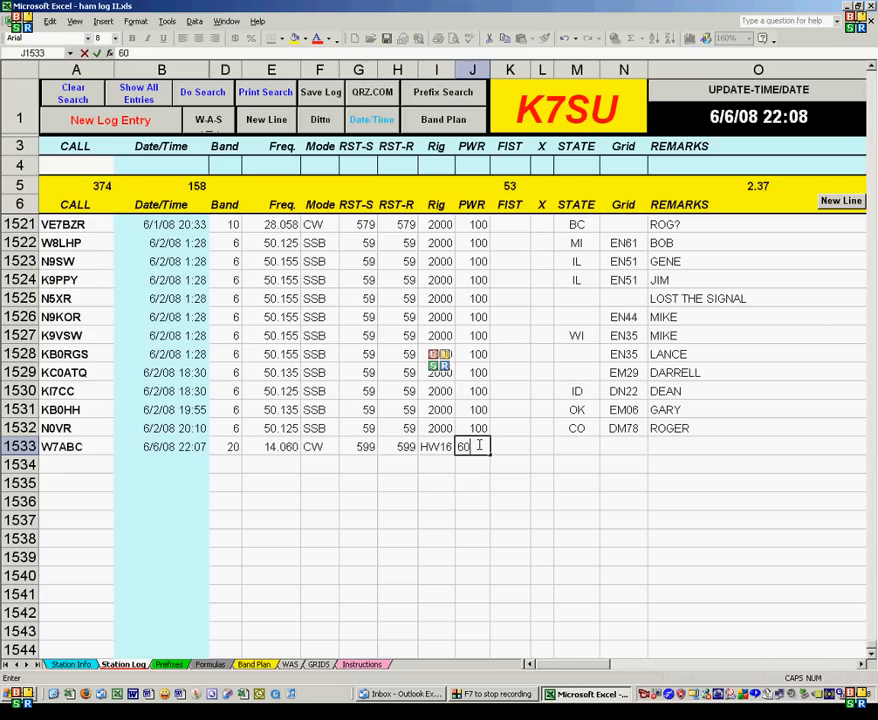
{"action": "key", "text": "Tab"}
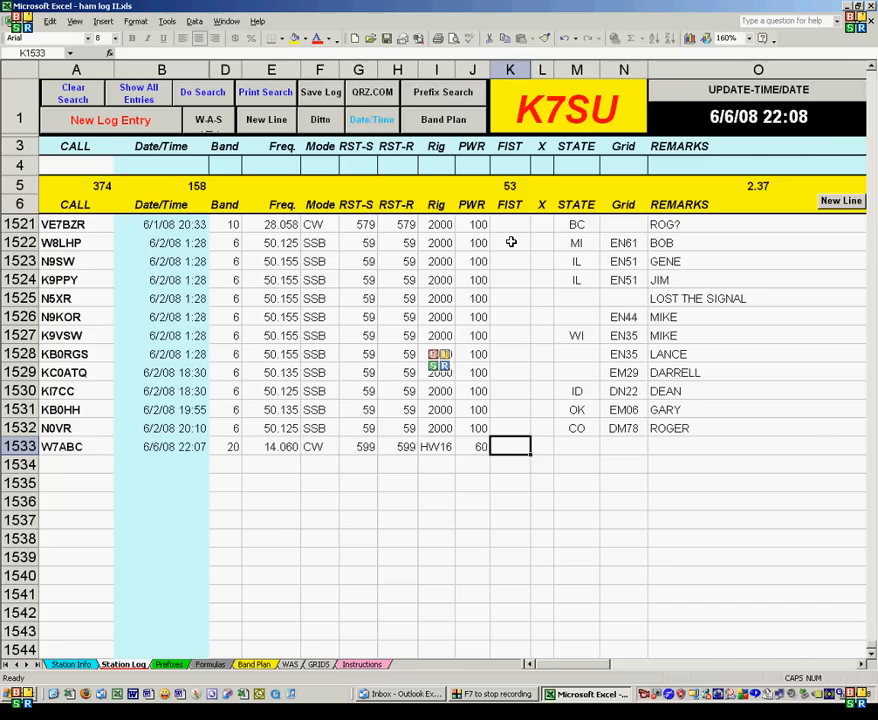
Step: Complete the W7ABC entry with state OR and the contact's first name plus PORTLAND as remarks, and go to a new log line
{"action": "left_click", "coordinate": [543, 226]}
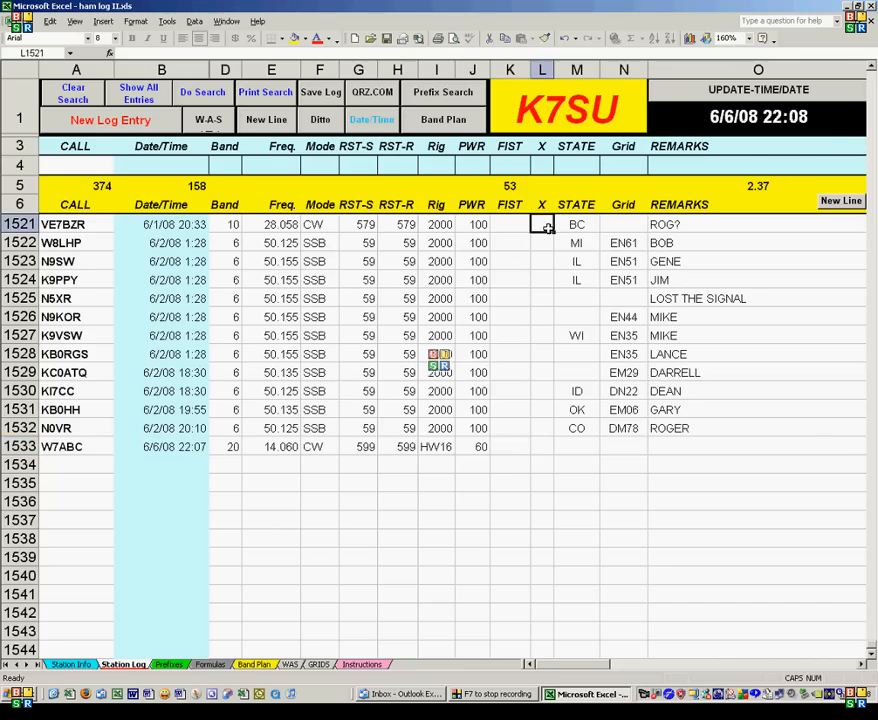
{"action": "left_click", "coordinate": [580, 447]}
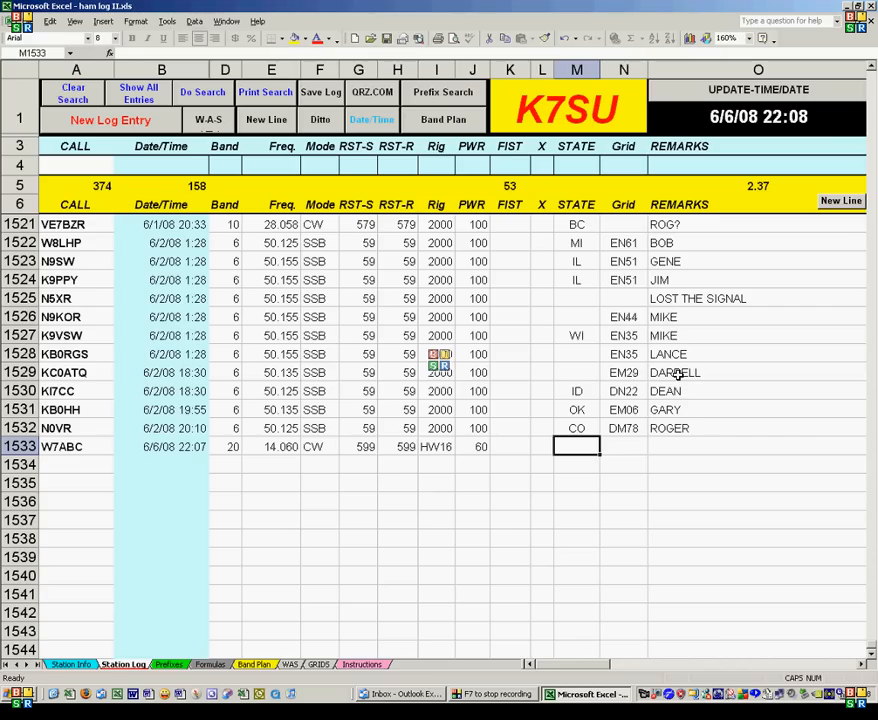
{"action": "type", "text": "OR"}
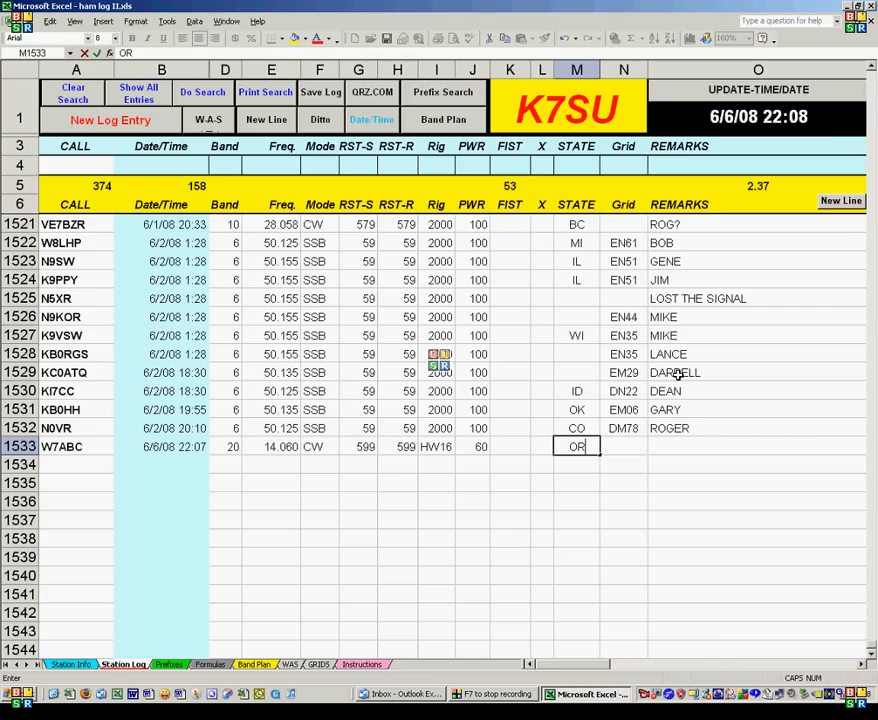
{"action": "key", "text": "Tab"}
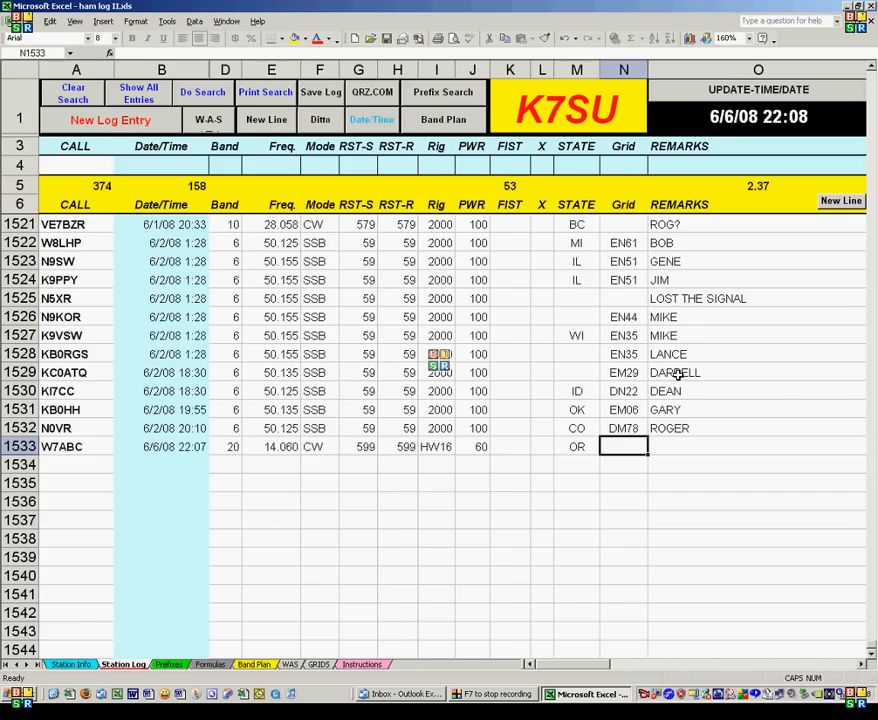
{"action": "key", "text": "Tab"}
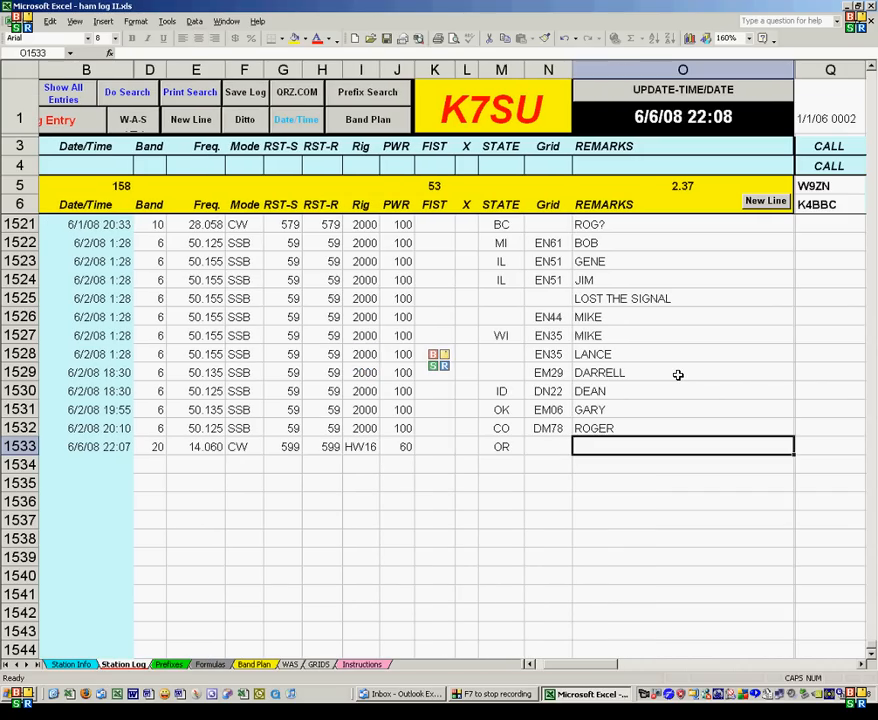
{"action": "type", "text": "TOM"}
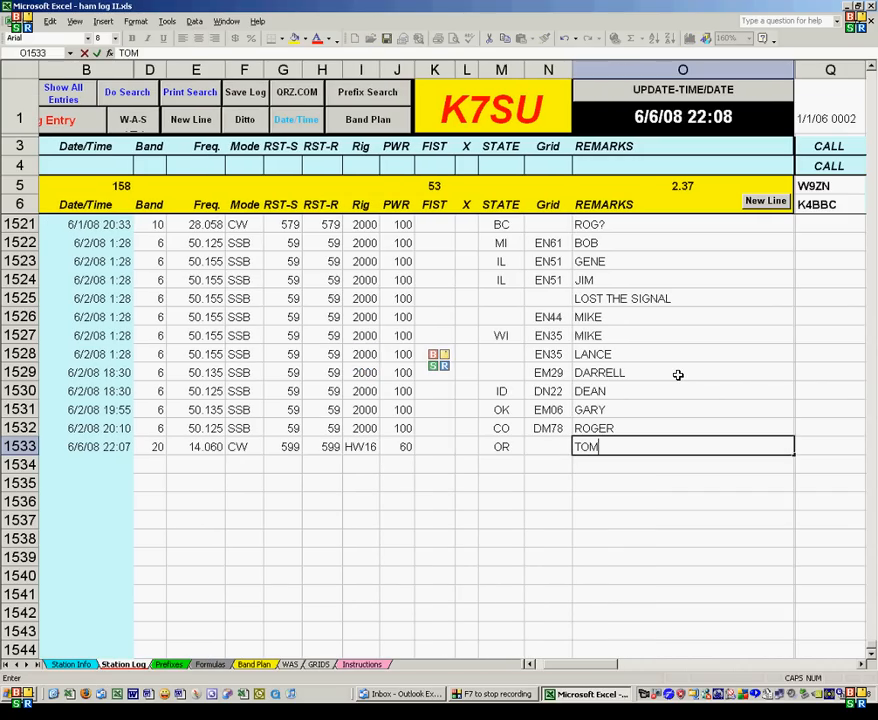
{"action": "type", "text": ", PORTLAND"}
{"action": "key", "text": "Tab"}
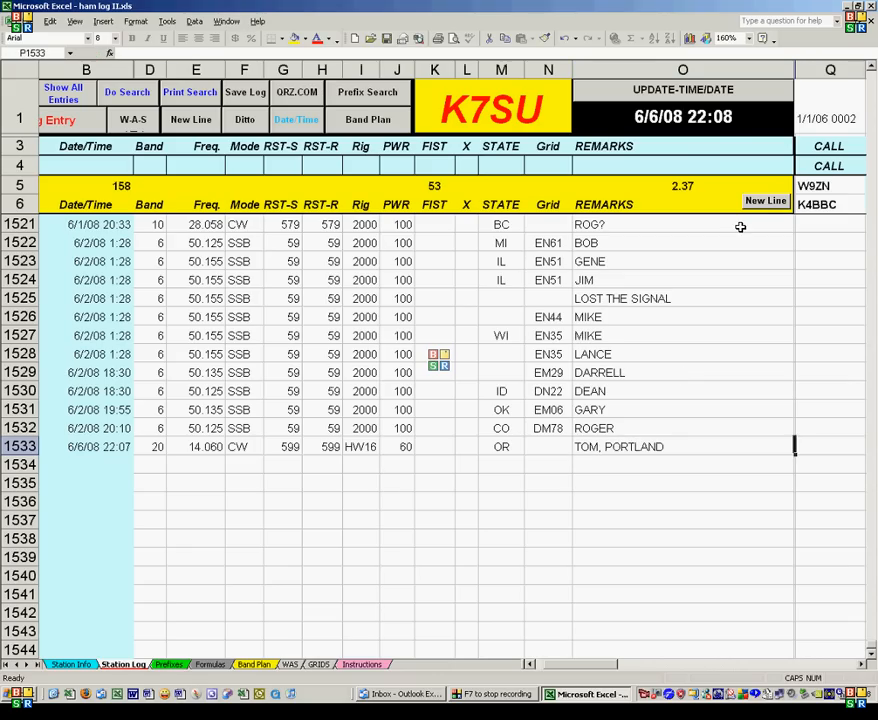
{"action": "left_click", "coordinate": [765, 202]}
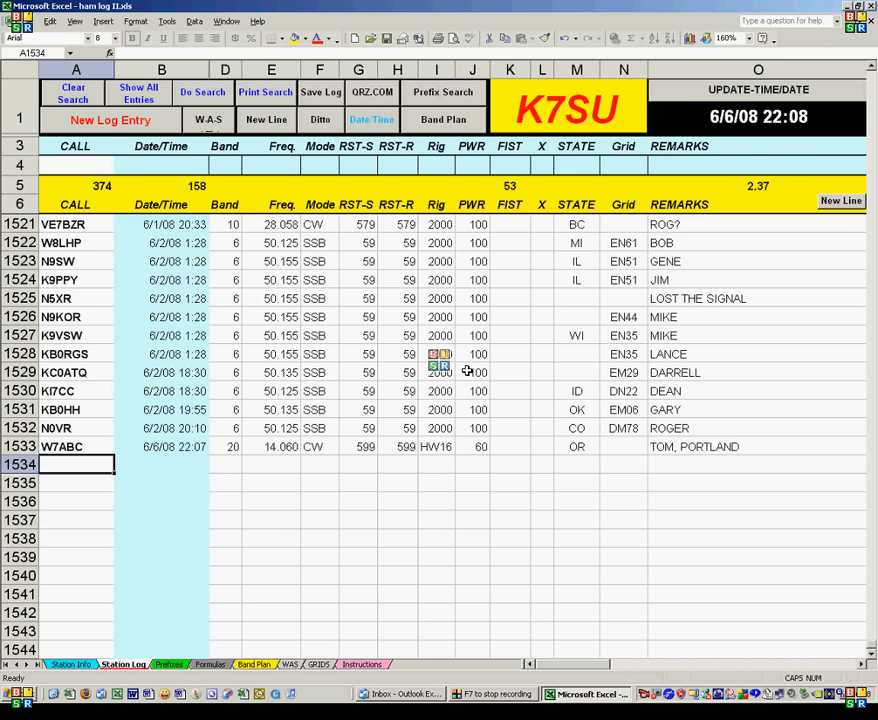
Step: View the worked-all-states tally sheet and return to the log
{"action": "left_click", "coordinate": [207, 119]}
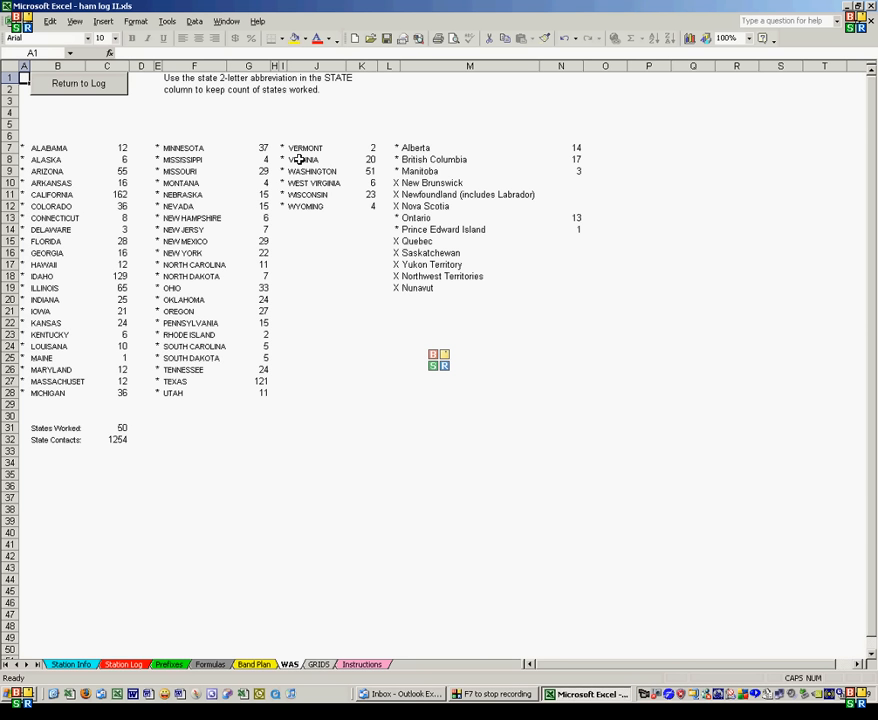
{"action": "left_click", "coordinate": [73, 90]}
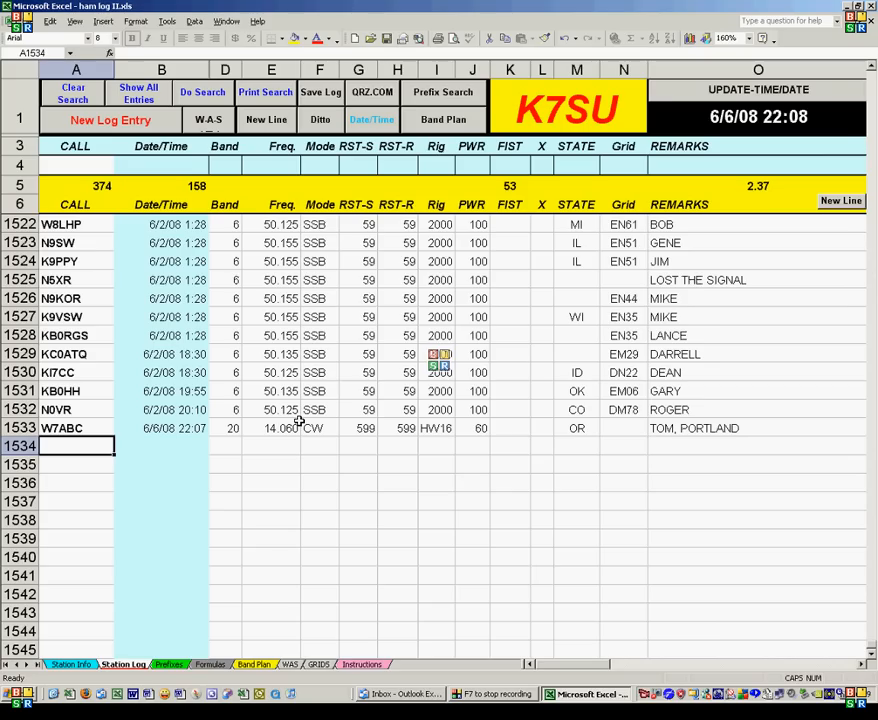
{"action": "type", "text": "K7"}
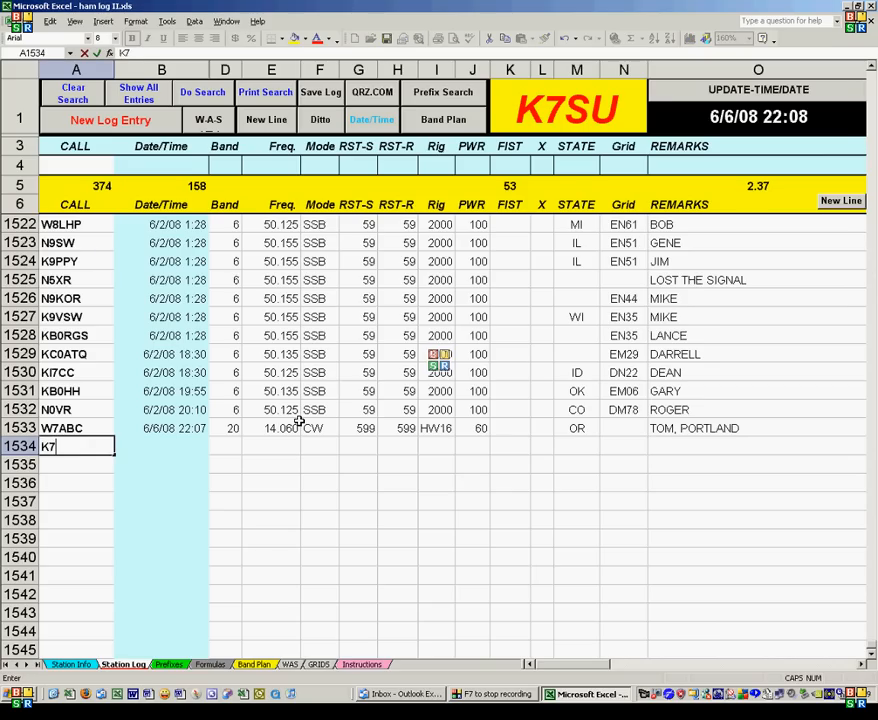
{"action": "type", "text": "CBA"}
{"action": "key", "text": "Tab"}
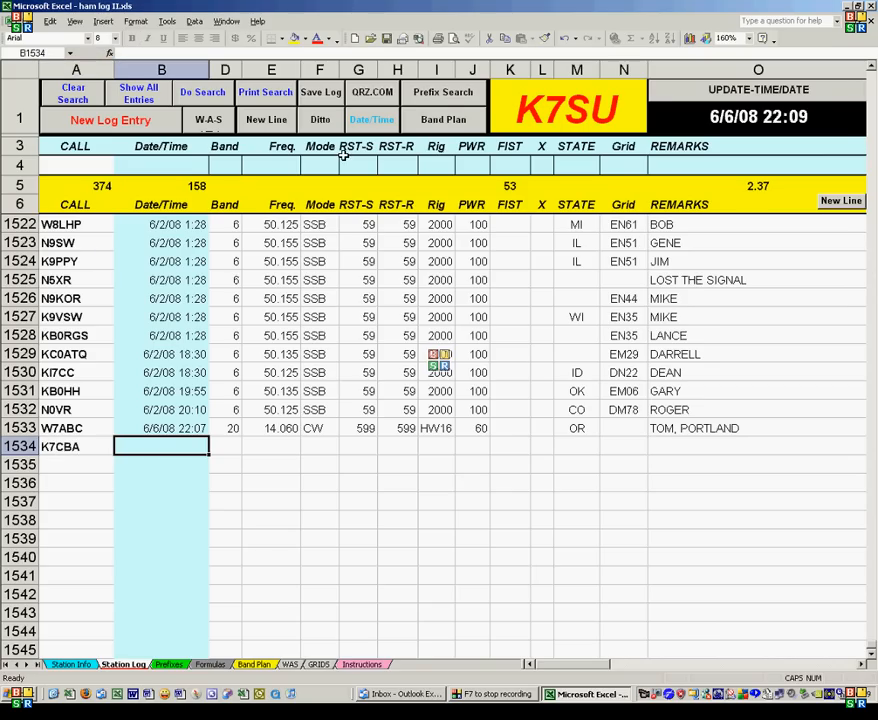
{"action": "left_click", "coordinate": [369, 121]}
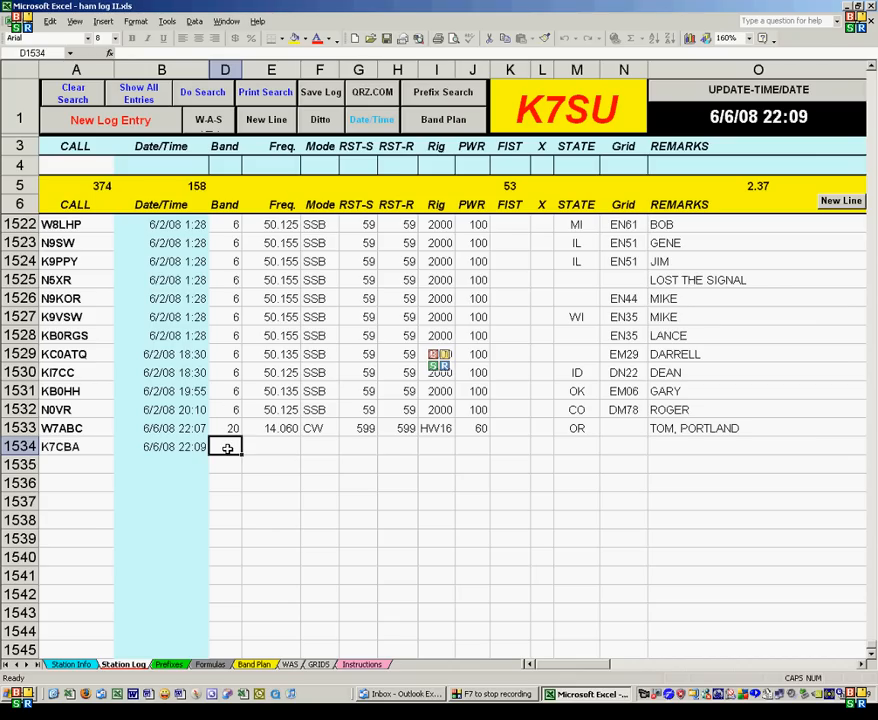
Step: Copy the band, frequency, mode, both signal reports, rig and power from the W7ABC entry into the K7CBA line with Ditto
{"action": "left_click", "coordinate": [320, 120]}
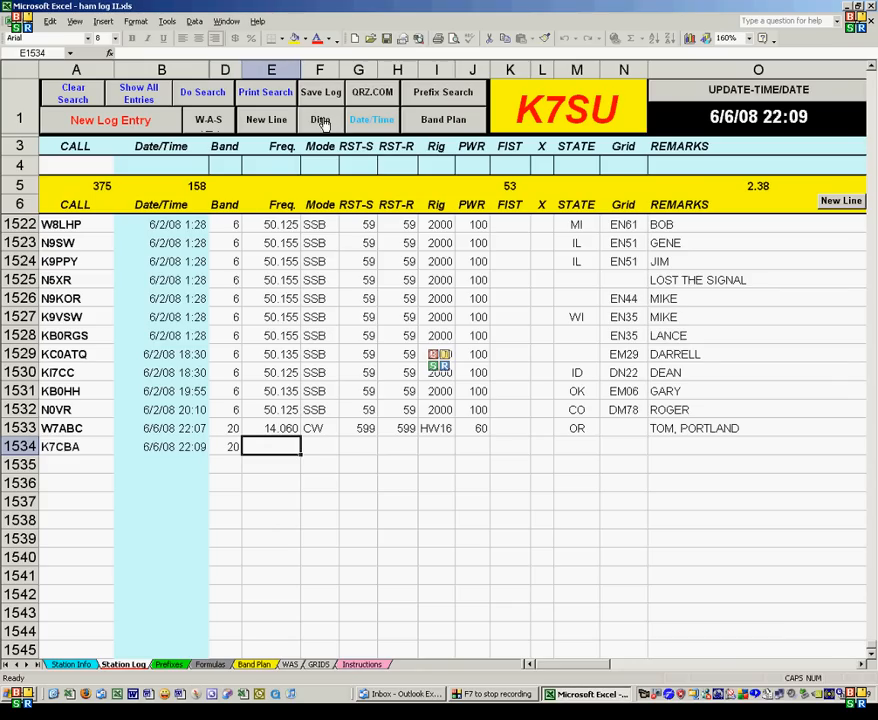
{"action": "left_click", "coordinate": [320, 120]}
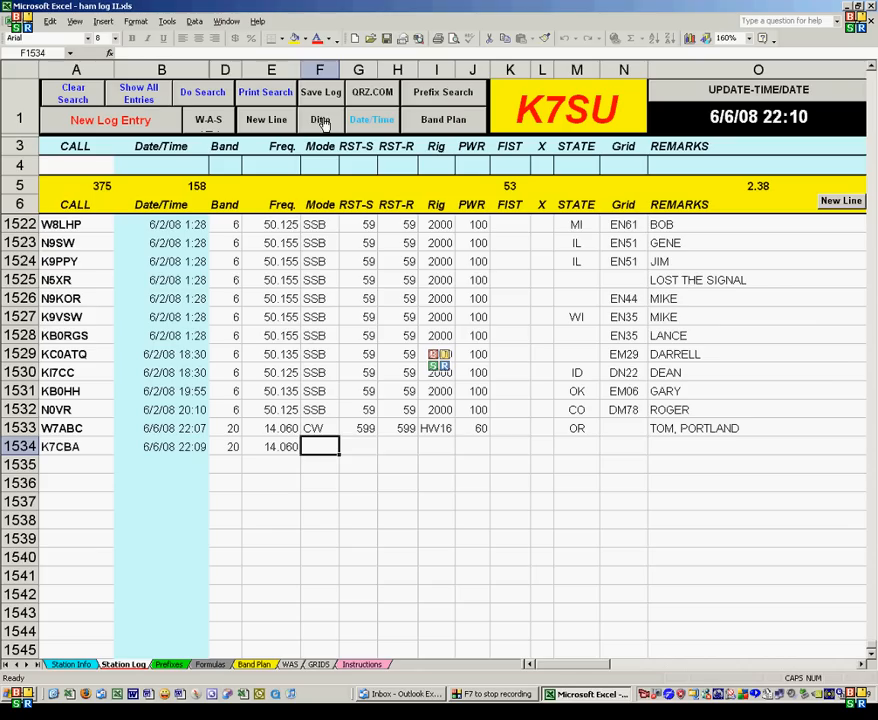
{"action": "left_click", "coordinate": [320, 120]}
{"action": "left_click", "coordinate": [320, 120]}
{"action": "left_click", "coordinate": [321, 121]}
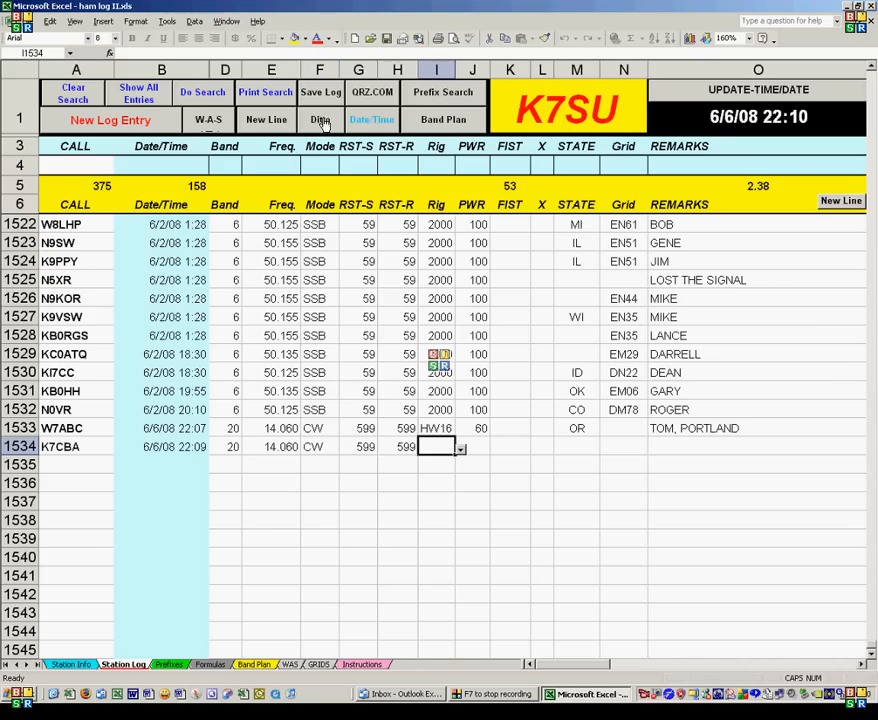
{"action": "left_click", "coordinate": [320, 120]}
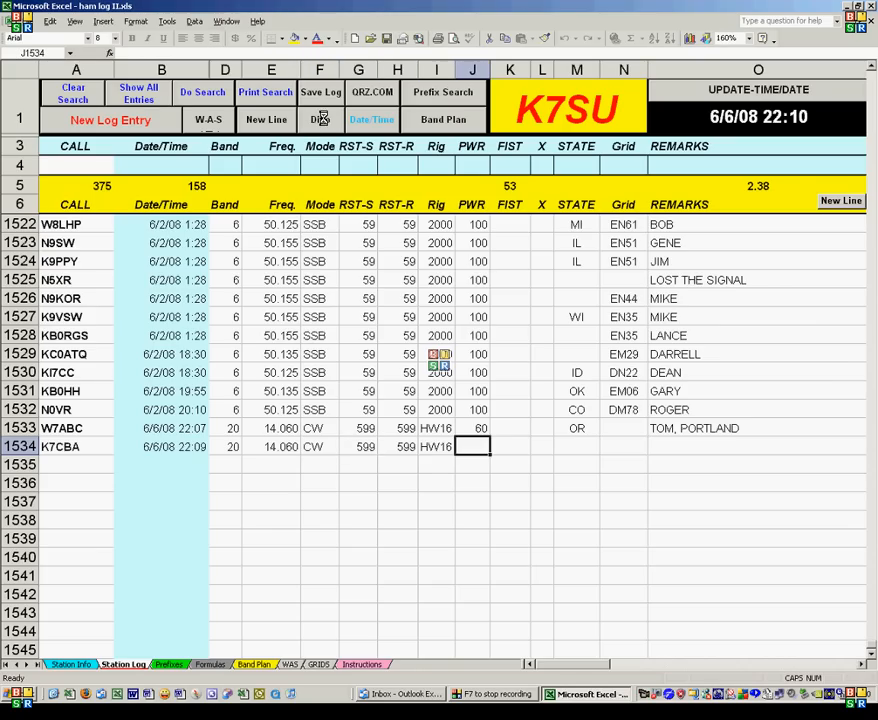
{"action": "left_click", "coordinate": [321, 121]}
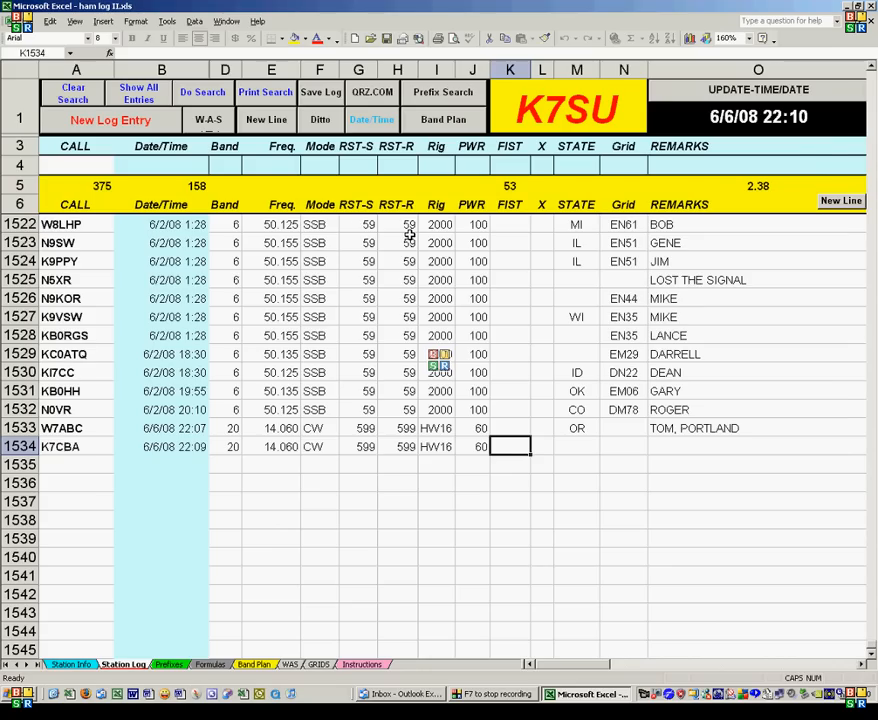
Step: Complete the K7CBA entry with state WA and remarks NAME, LOCATION, and go to a new log line
{"action": "key", "text": "Tab"}
{"action": "key", "text": "Tab"}
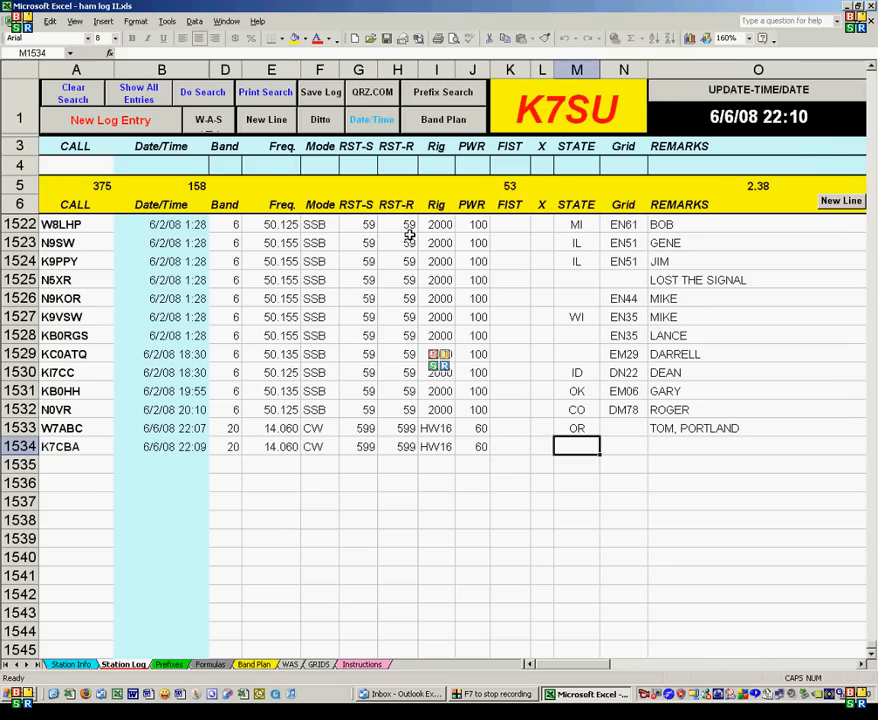
{"action": "type", "text": "WA"}
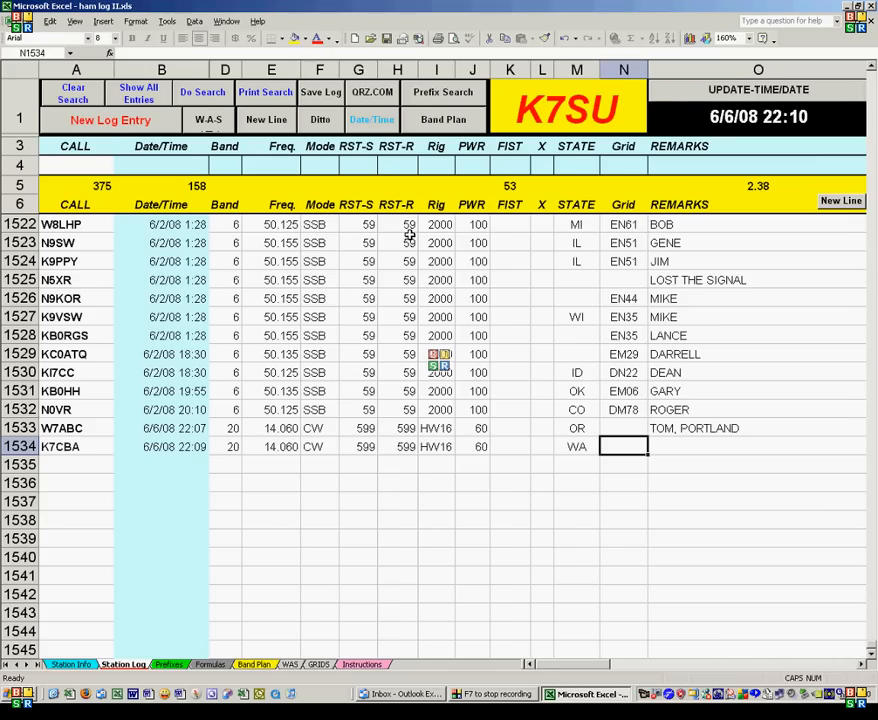
{"action": "key", "text": "Tab"}
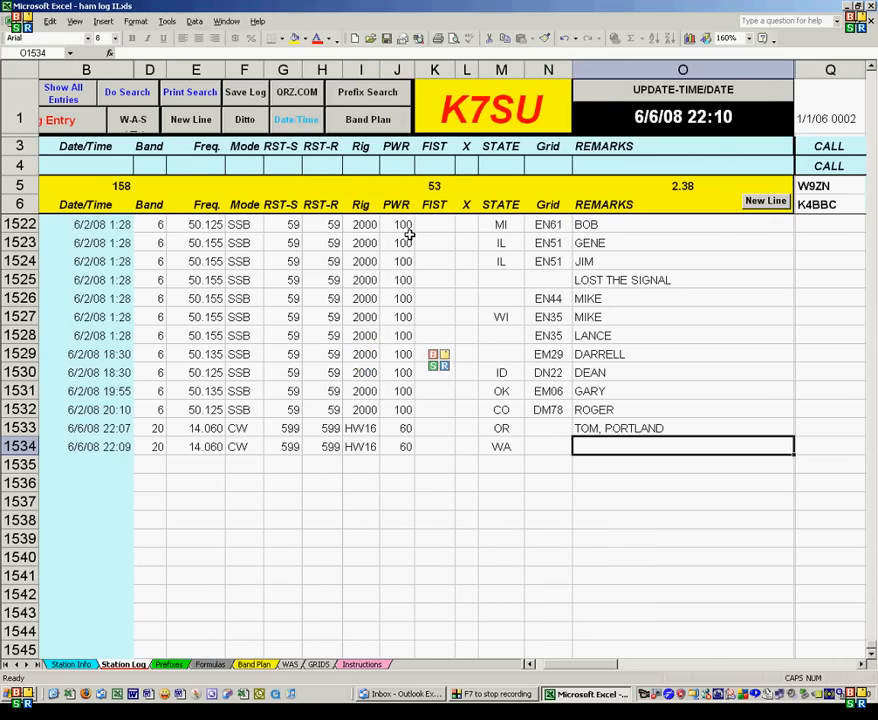
{"action": "type", "text": "NAME, LOCA"}
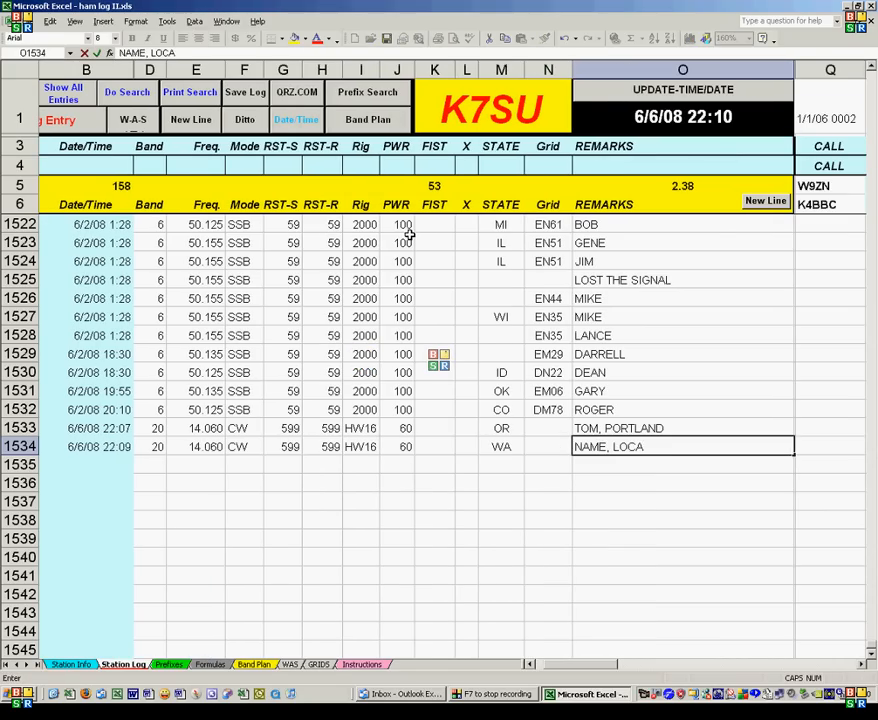
{"action": "type", "text": "TION"}
{"action": "key", "text": "Tab"}
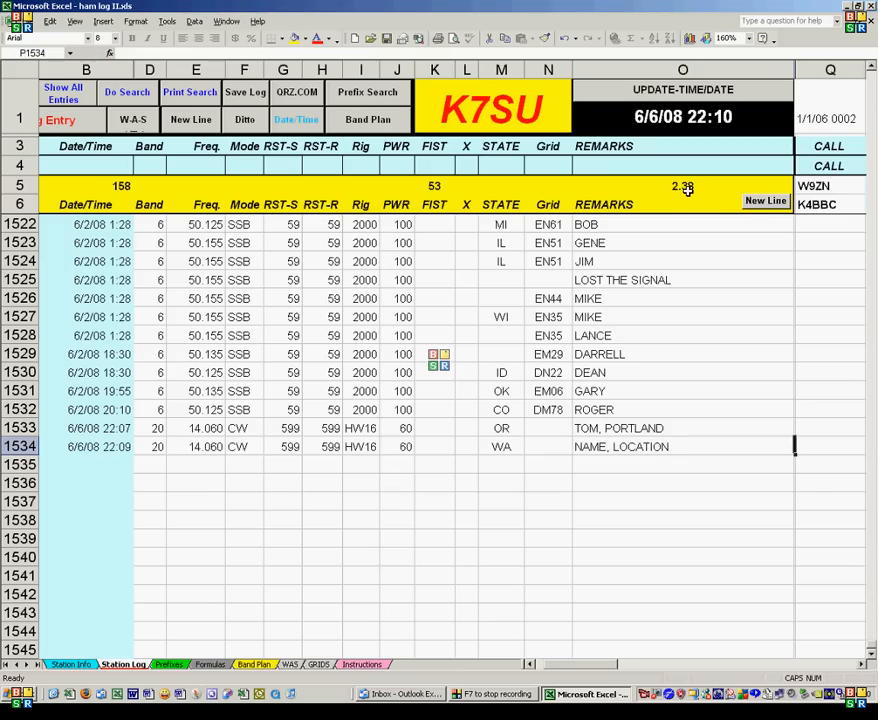
{"action": "left_click", "coordinate": [769, 205]}
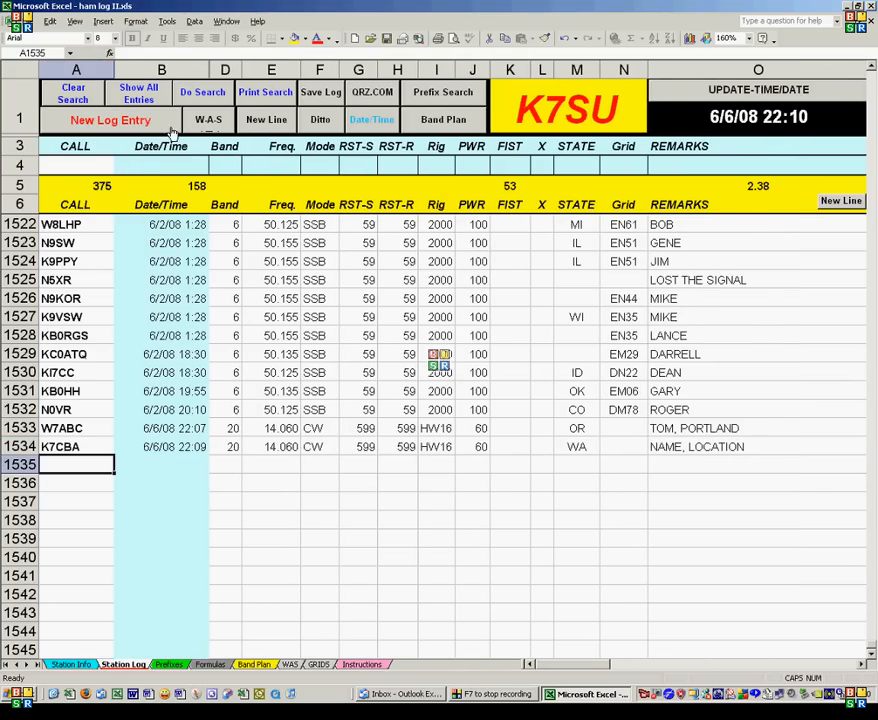
{"action": "left_click", "coordinate": [78, 167]}
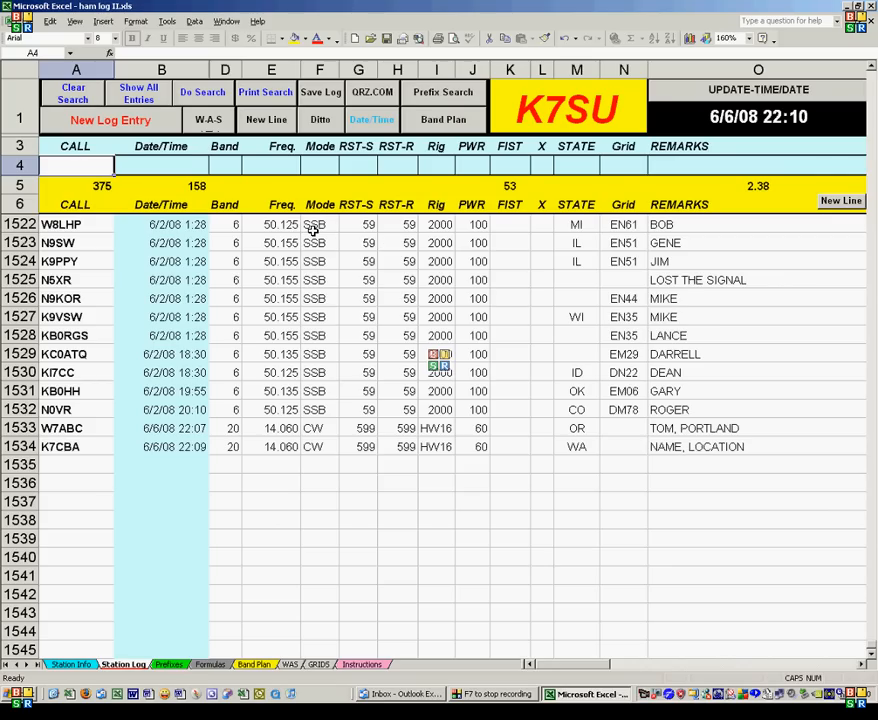
{"action": "type", "text": "KI7C"}
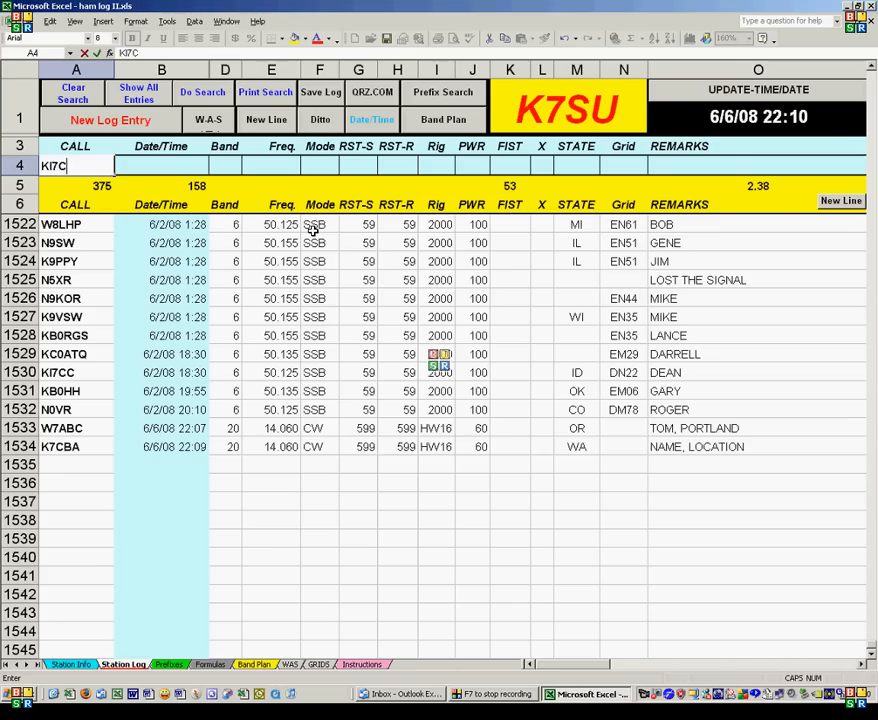
{"action": "type", "text": "C"}
{"action": "key", "text": "Tab"}
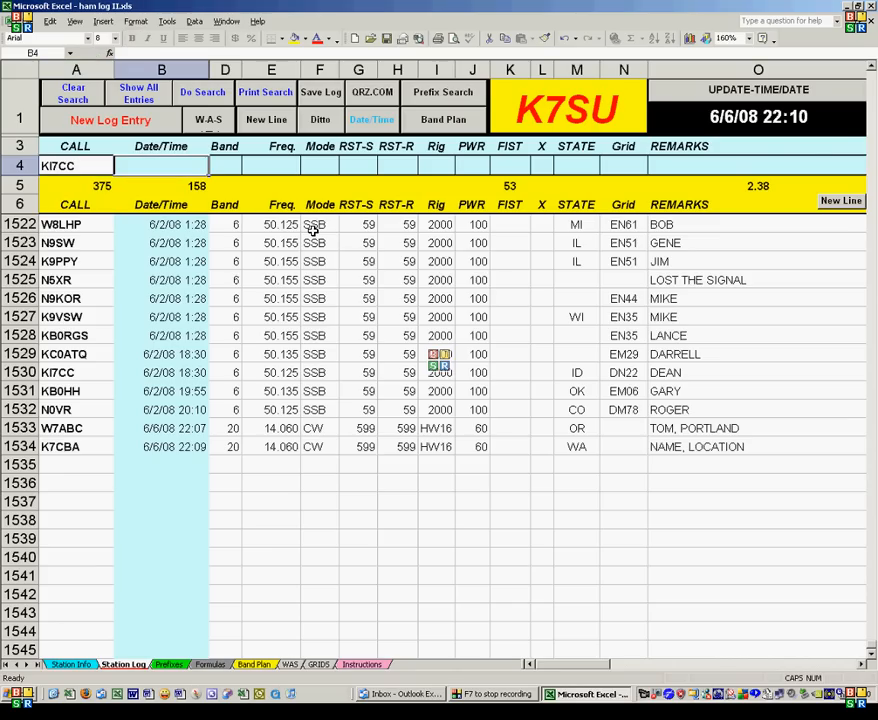
{"action": "left_click", "coordinate": [203, 93]}
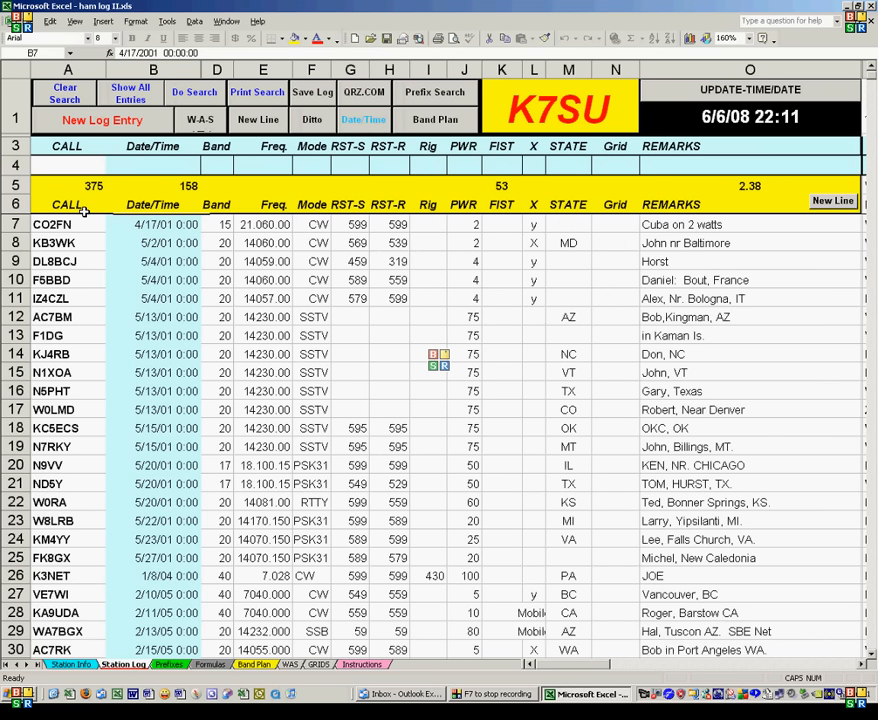
{"action": "left_click", "coordinate": [110, 125]}
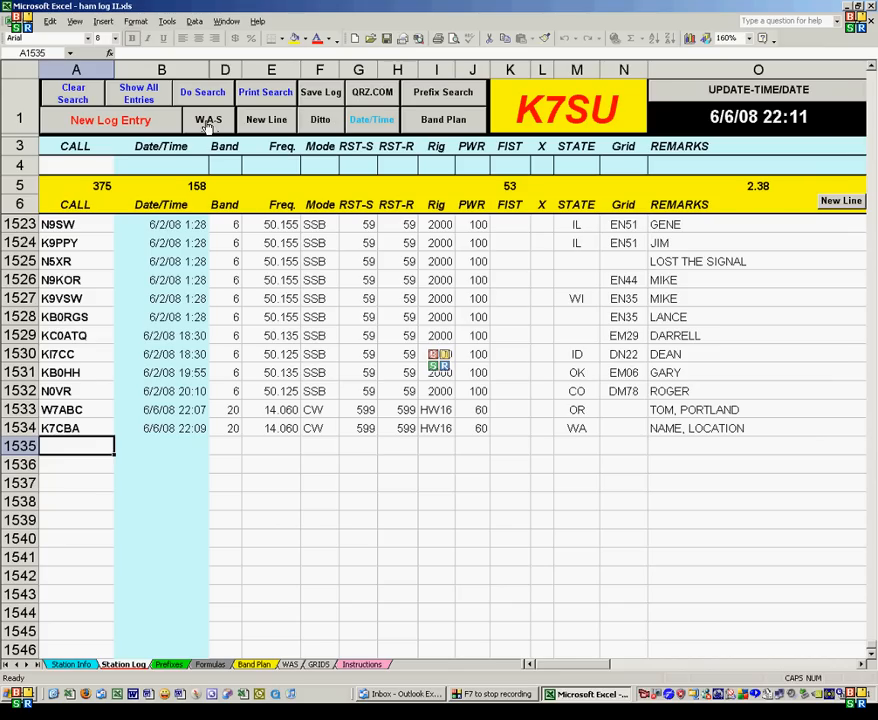
Step: View the band plan for the 12, 30, 80, 160 and 40 meter bands and return to the log
{"action": "left_click", "coordinate": [443, 120]}
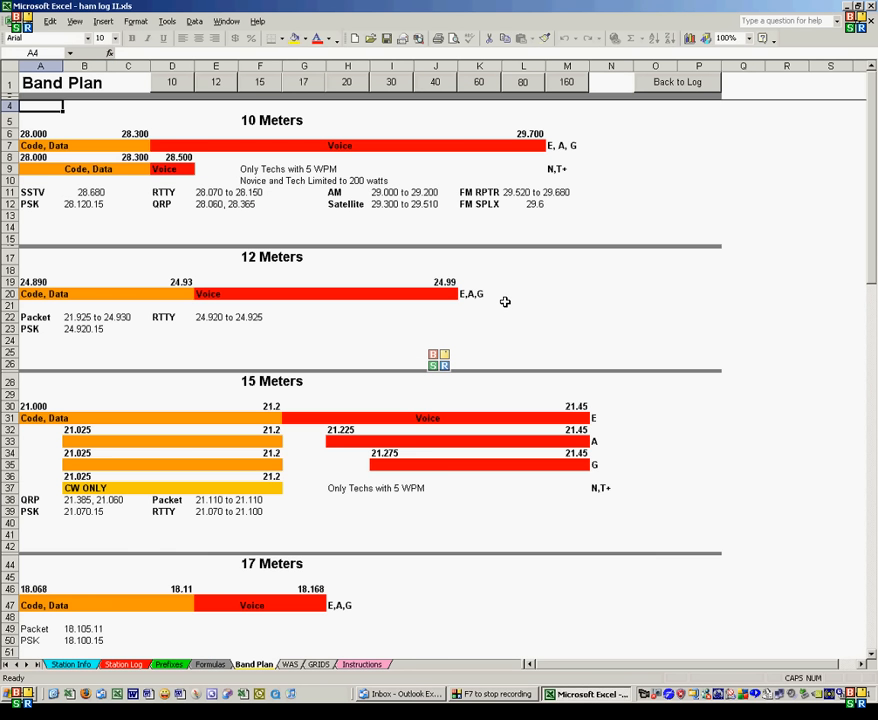
{"action": "left_click", "coordinate": [216, 88]}
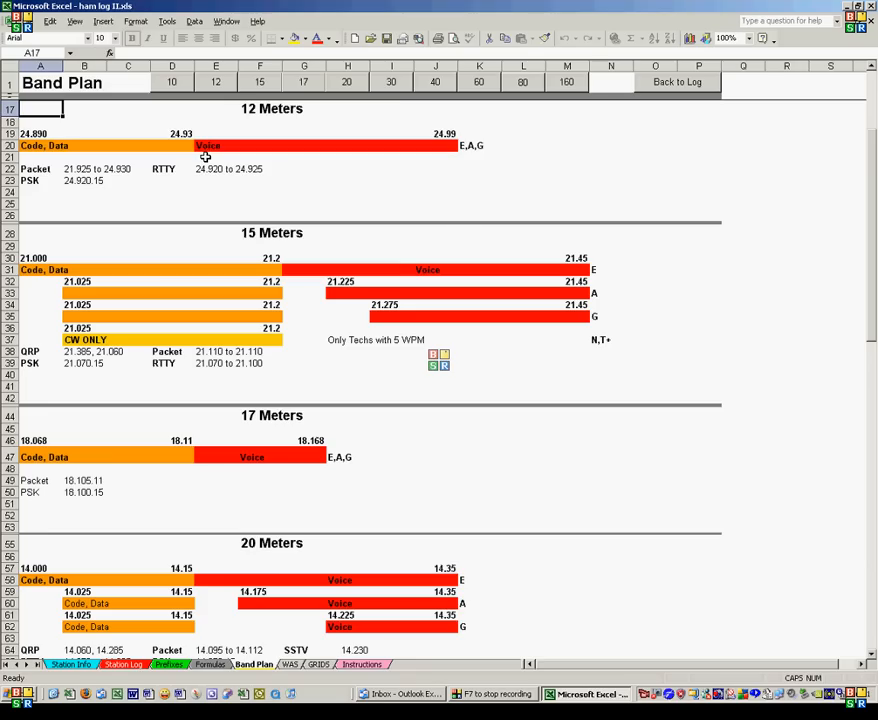
{"action": "left_click", "coordinate": [392, 82]}
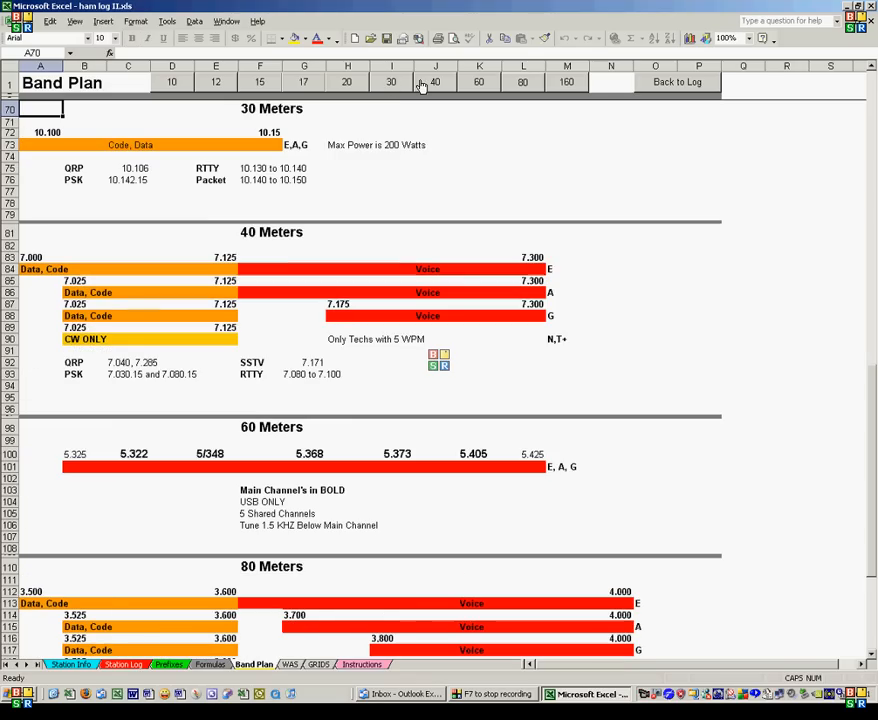
{"action": "left_click", "coordinate": [523, 87]}
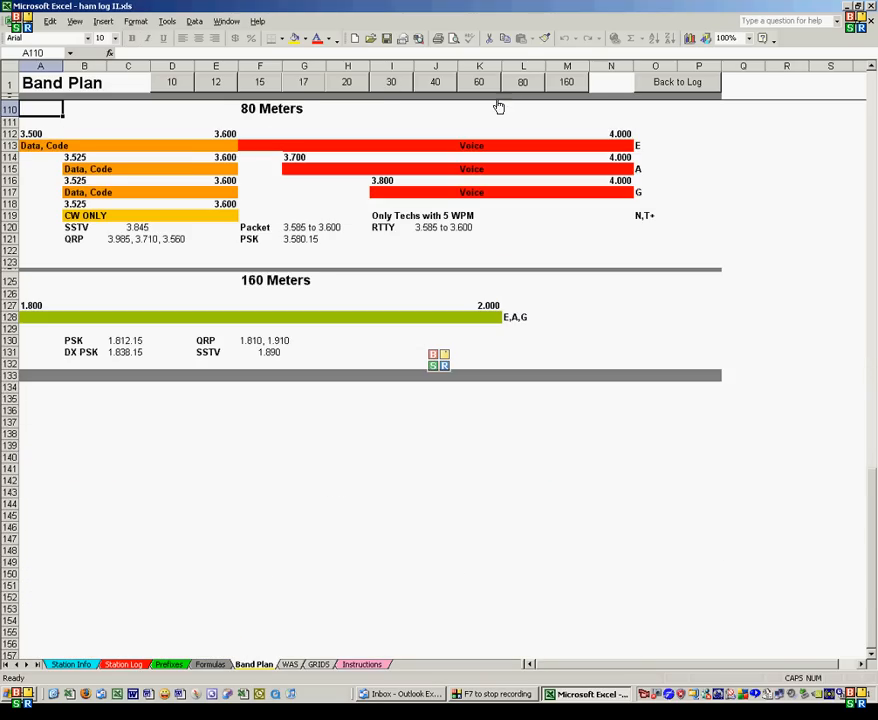
{"action": "left_click", "coordinate": [574, 90]}
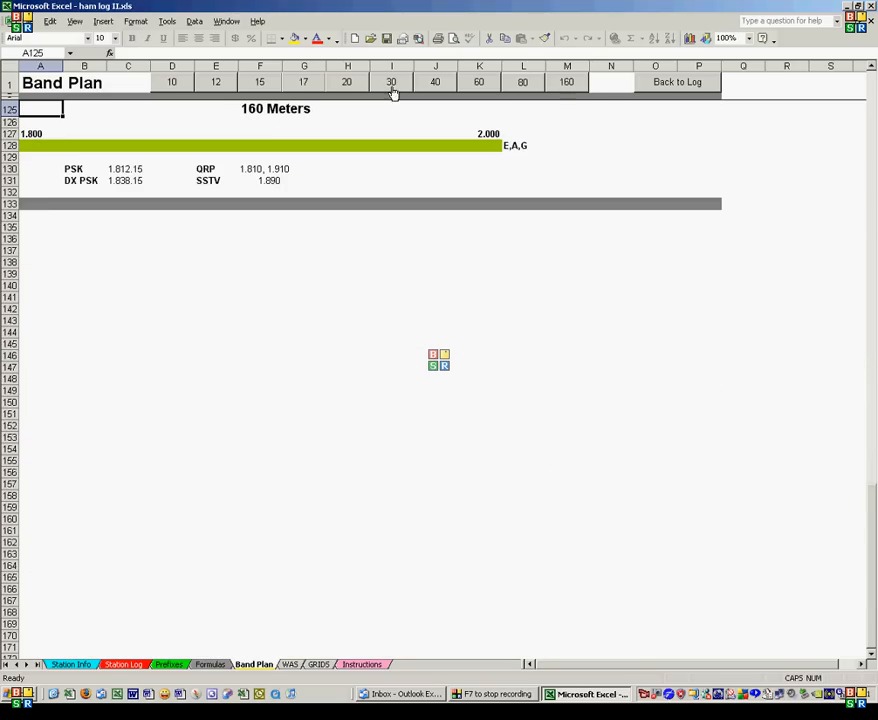
{"action": "left_click", "coordinate": [433, 88]}
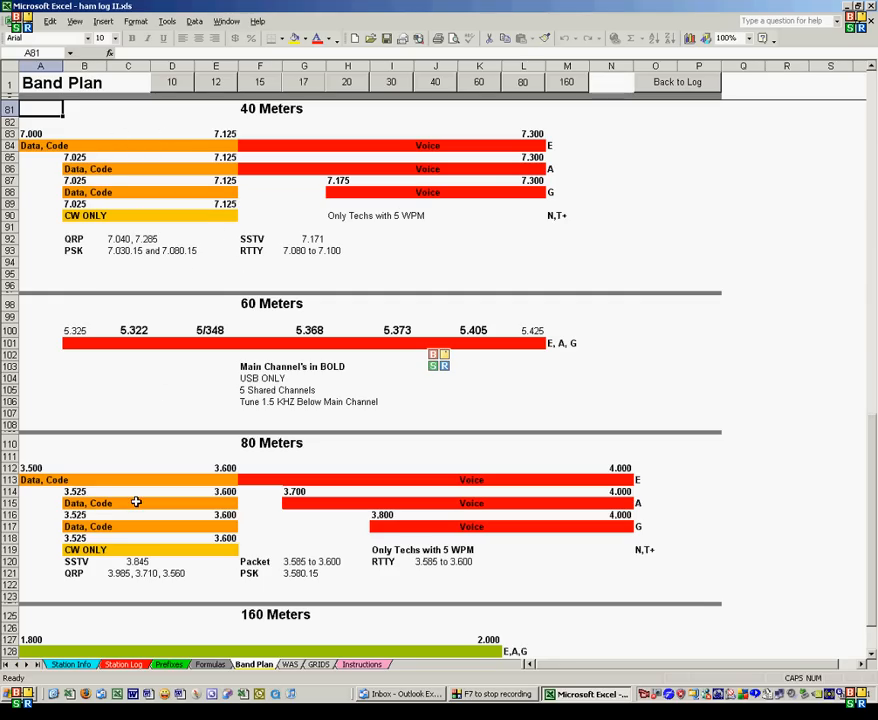
{"action": "left_click", "coordinate": [686, 89]}
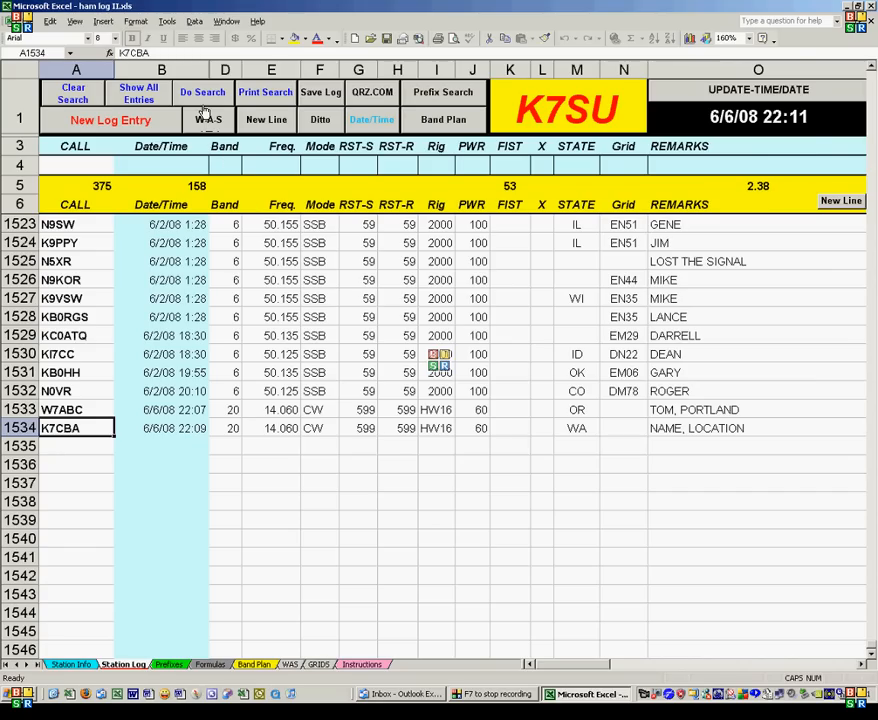
Step: Search the log for contacts on band 160, show all entries again, and return to the new entry line
{"action": "left_click", "coordinate": [225, 186]}
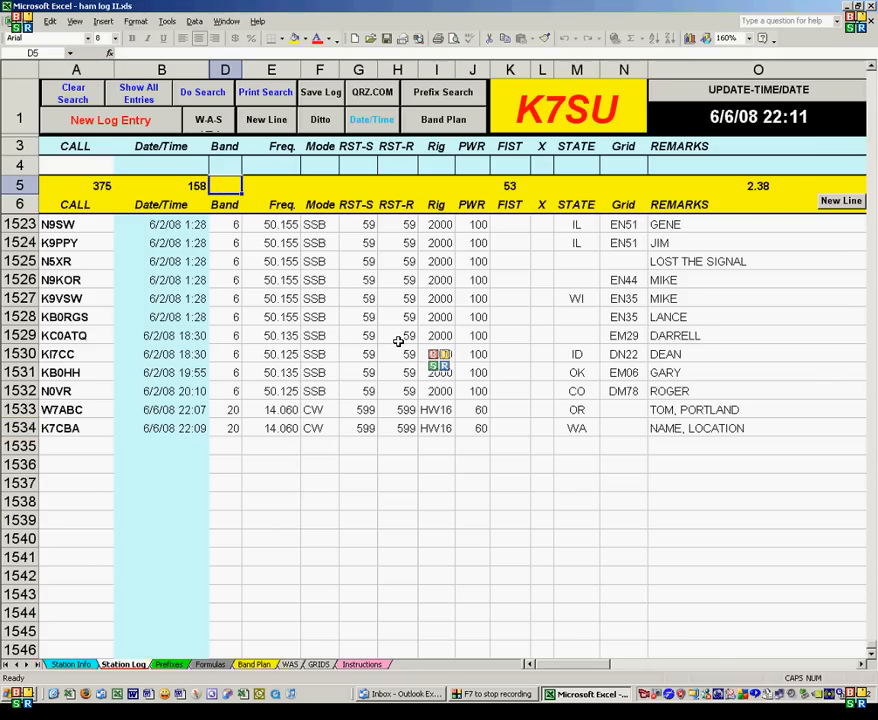
{"action": "left_click", "coordinate": [226, 165]}
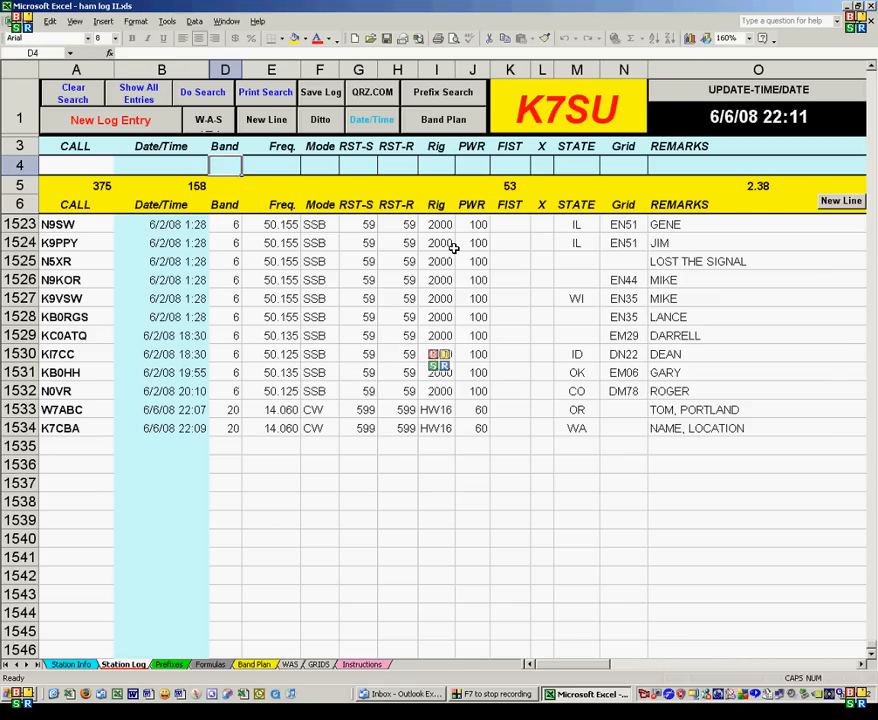
{"action": "type", "text": "160"}
{"action": "key", "text": "Tab"}
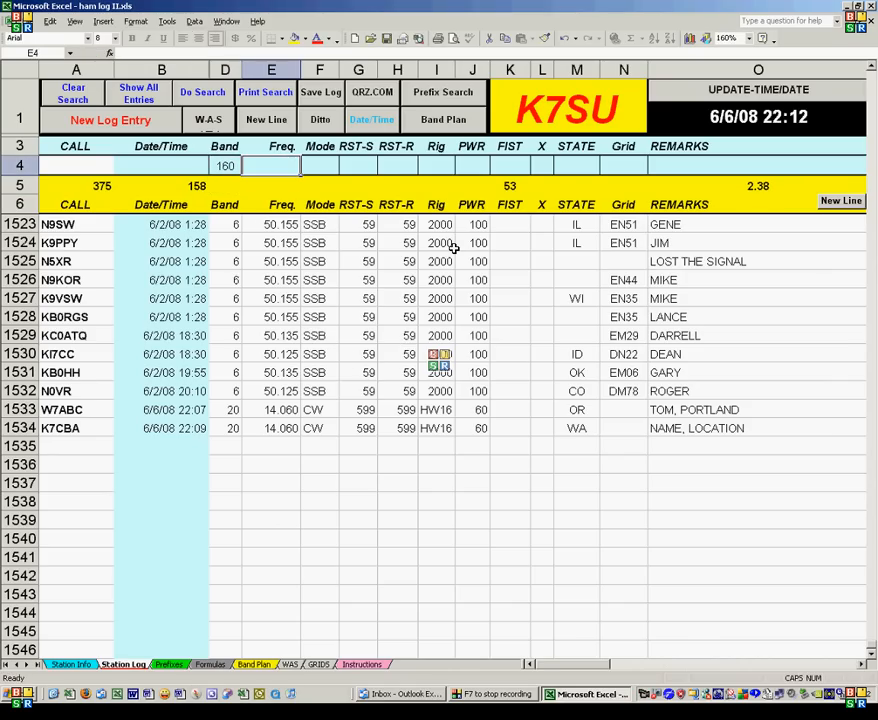
{"action": "left_click", "coordinate": [212, 96]}
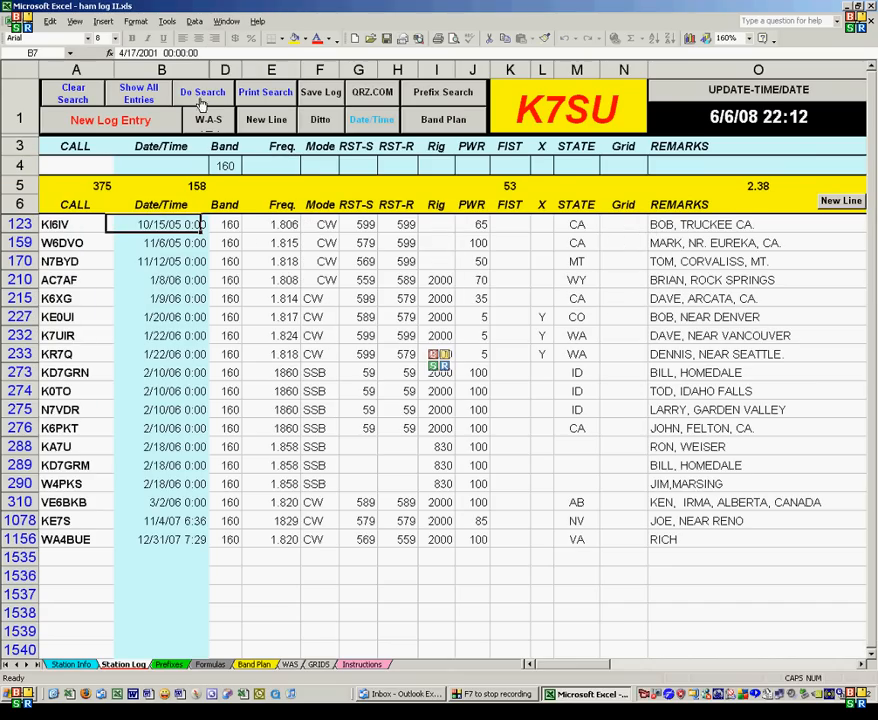
{"action": "left_click", "coordinate": [138, 94]}
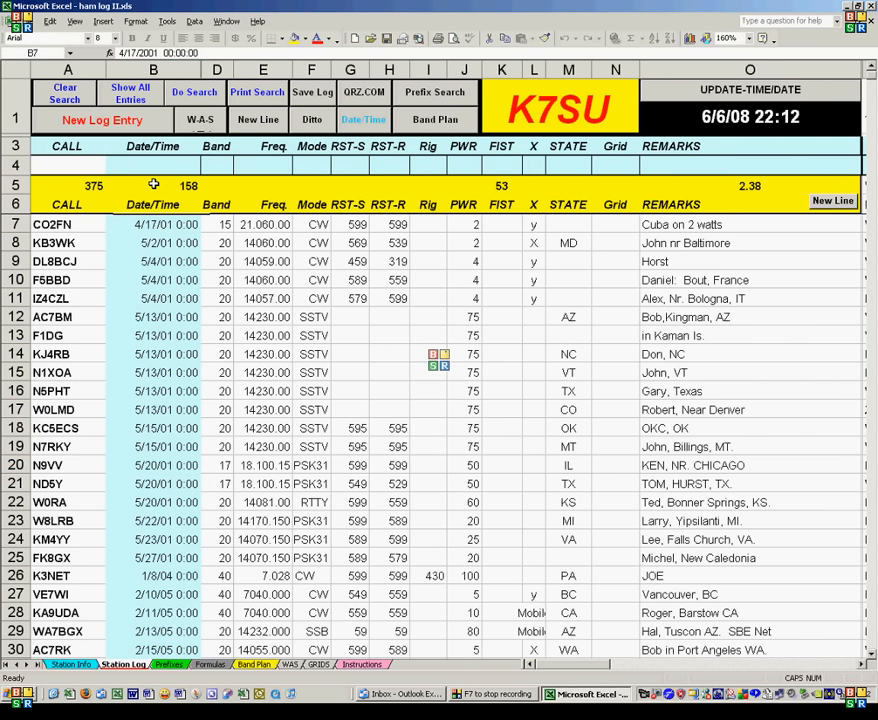
{"action": "left_click", "coordinate": [110, 124]}
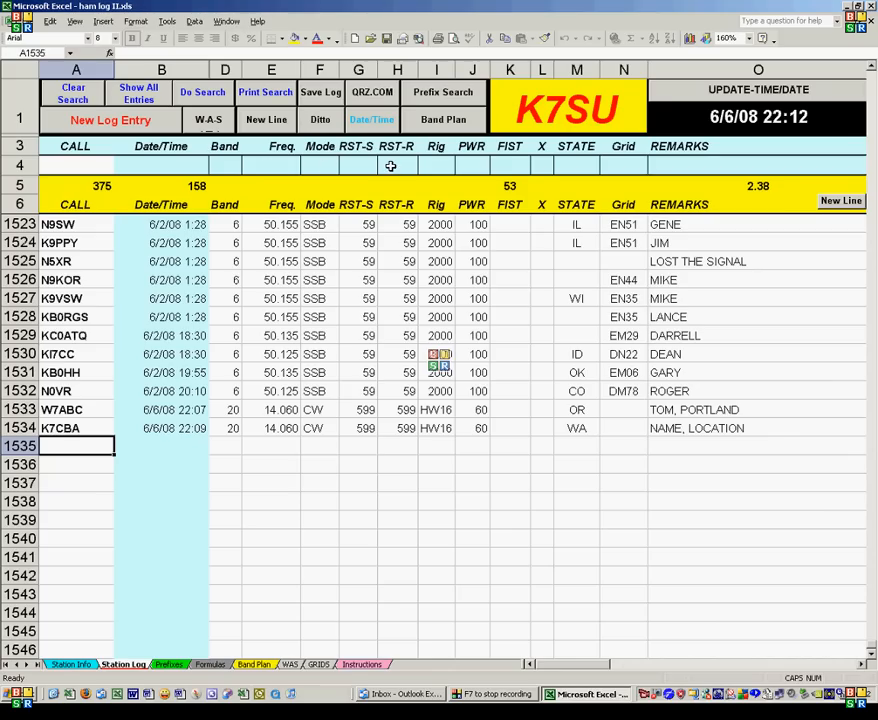
Step: Search the log for contacts with power <=5, show all entries again, and return to the new entry line
{"action": "left_click", "coordinate": [477, 164]}
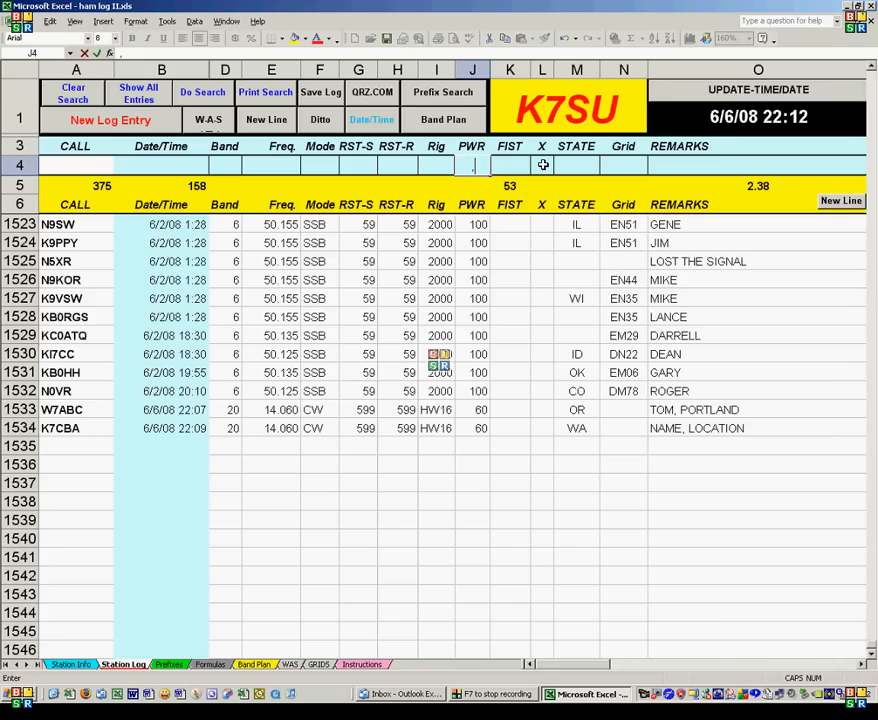
{"action": "type", "text": "="}
{"action": "key", "text": "BackSpace"}
{"action": "type", "text": "<=5"}
{"action": "key", "text": "Tab"}
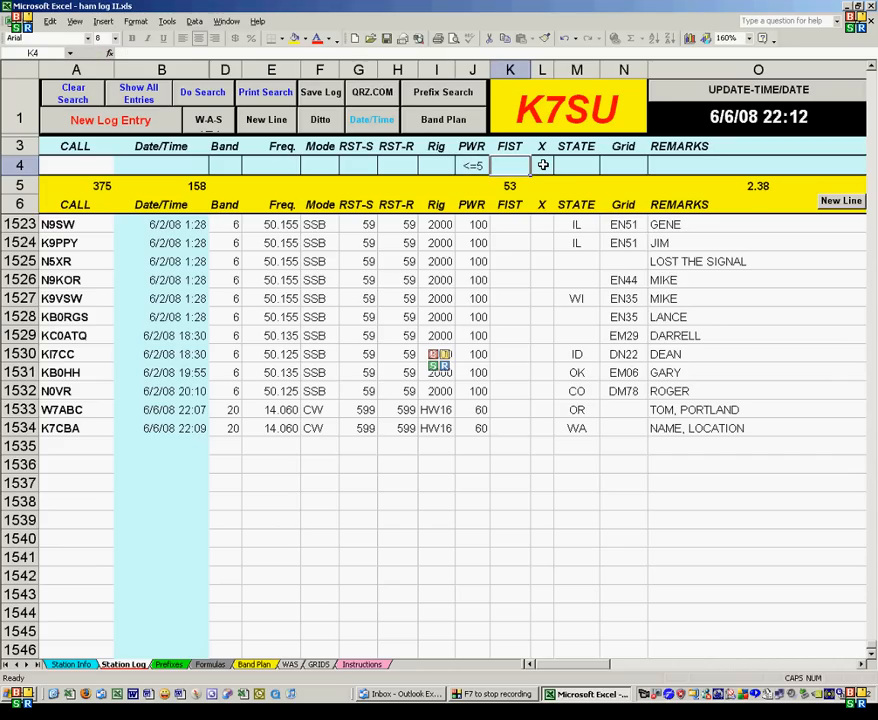
{"action": "left_click", "coordinate": [202, 92]}
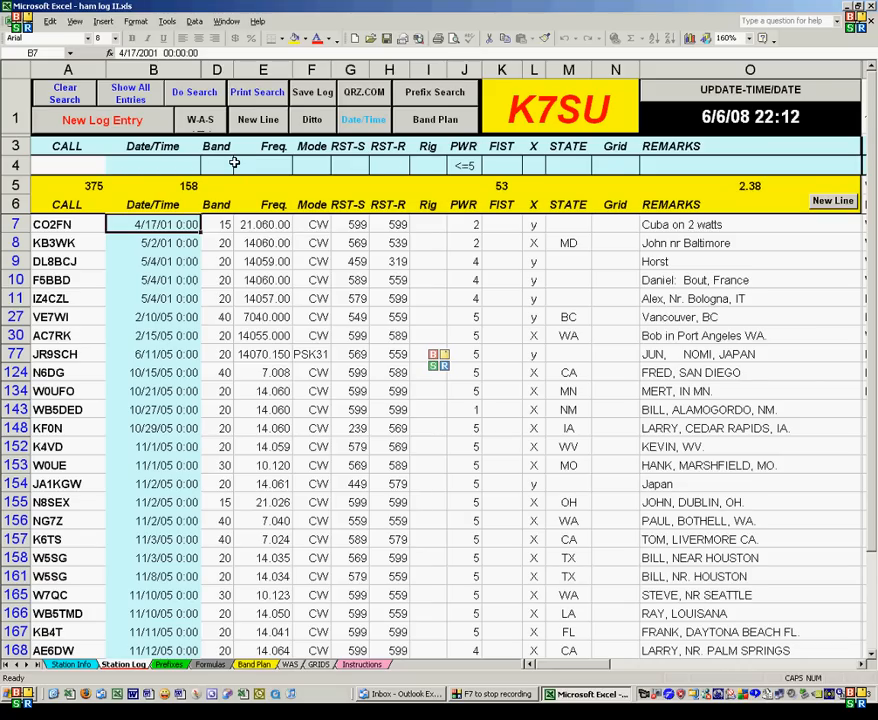
{"action": "left_click", "coordinate": [134, 99]}
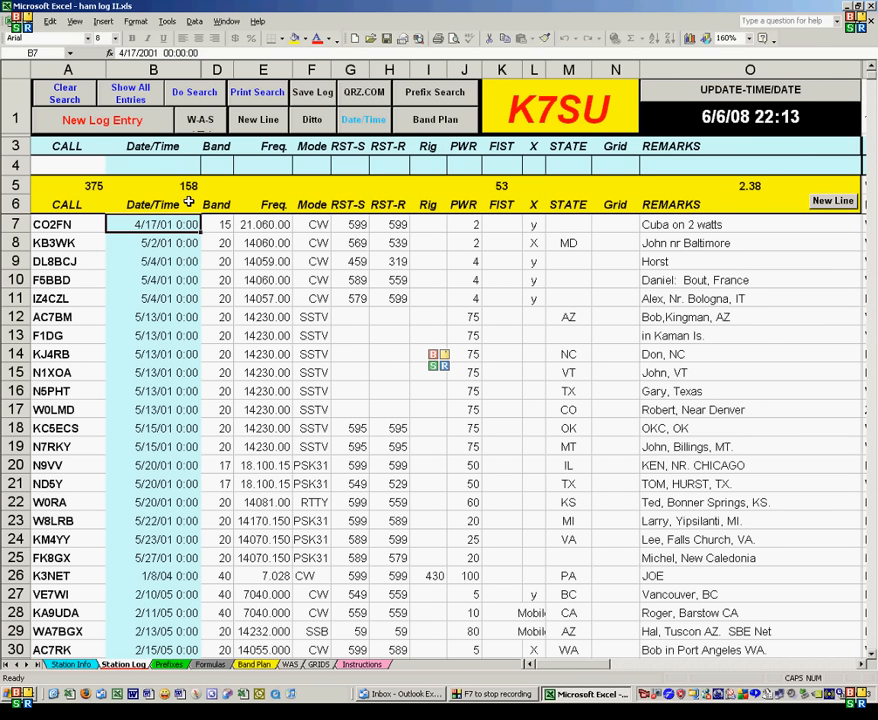
{"action": "left_click", "coordinate": [118, 131]}
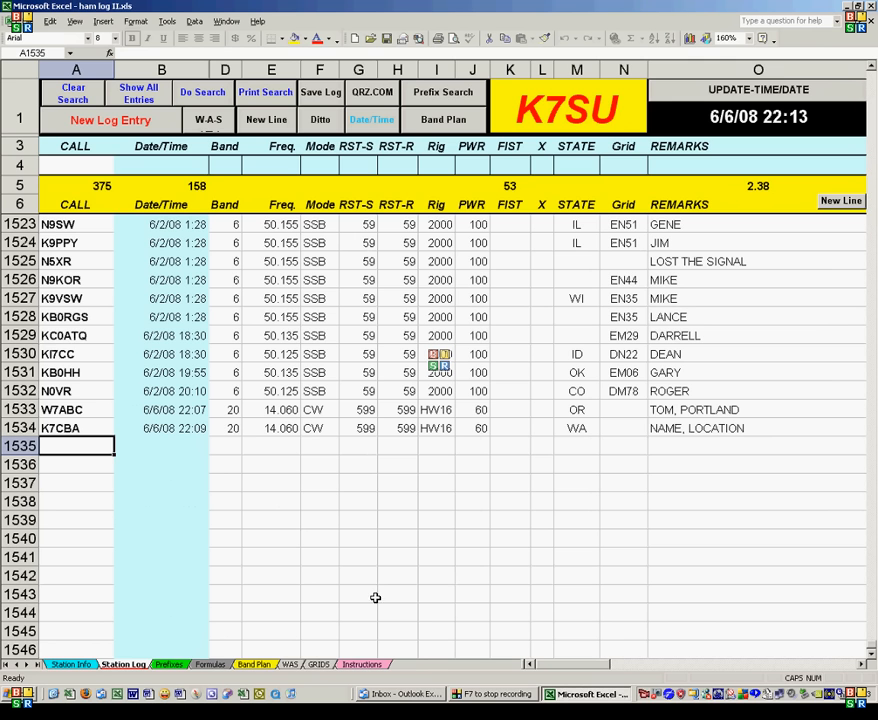
Step: Mark grid square DN46 as worked on the GRIDS sheet by coloring its text red
{"action": "left_click", "coordinate": [318, 665]}
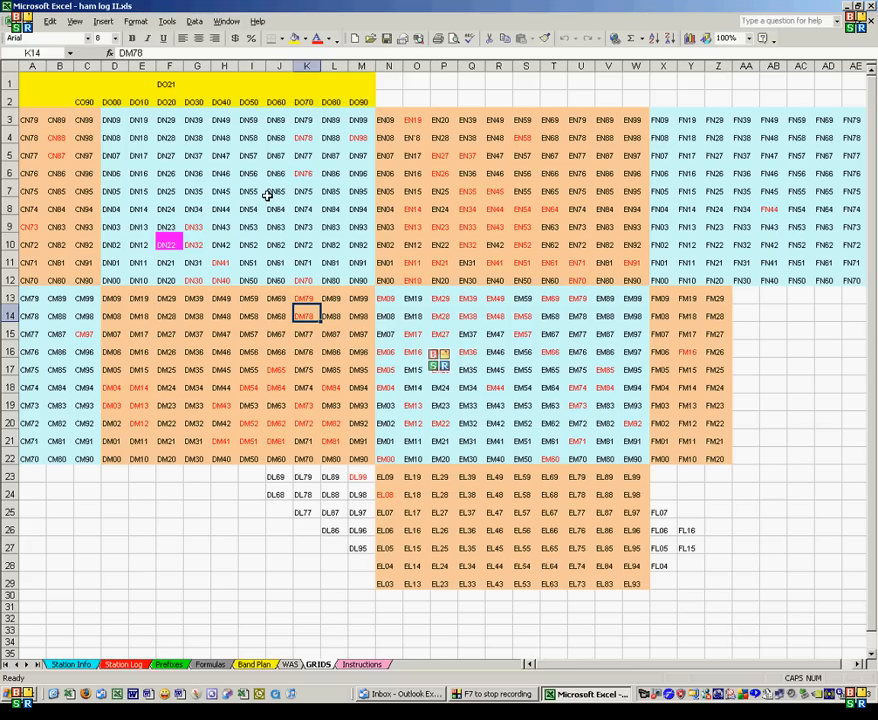
{"action": "left_click", "coordinate": [218, 175]}
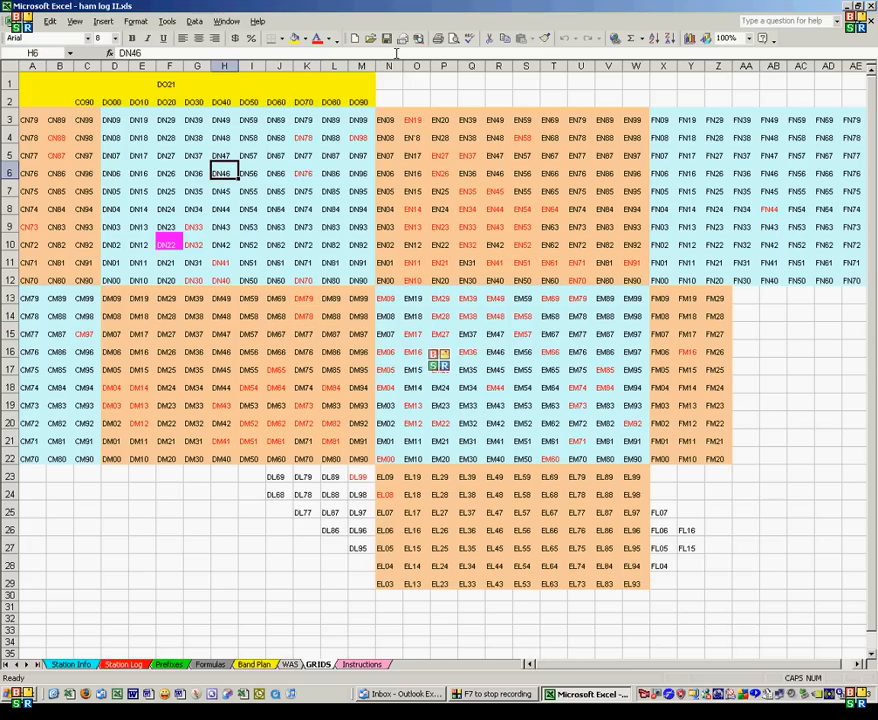
{"action": "left_click", "coordinate": [318, 39]}
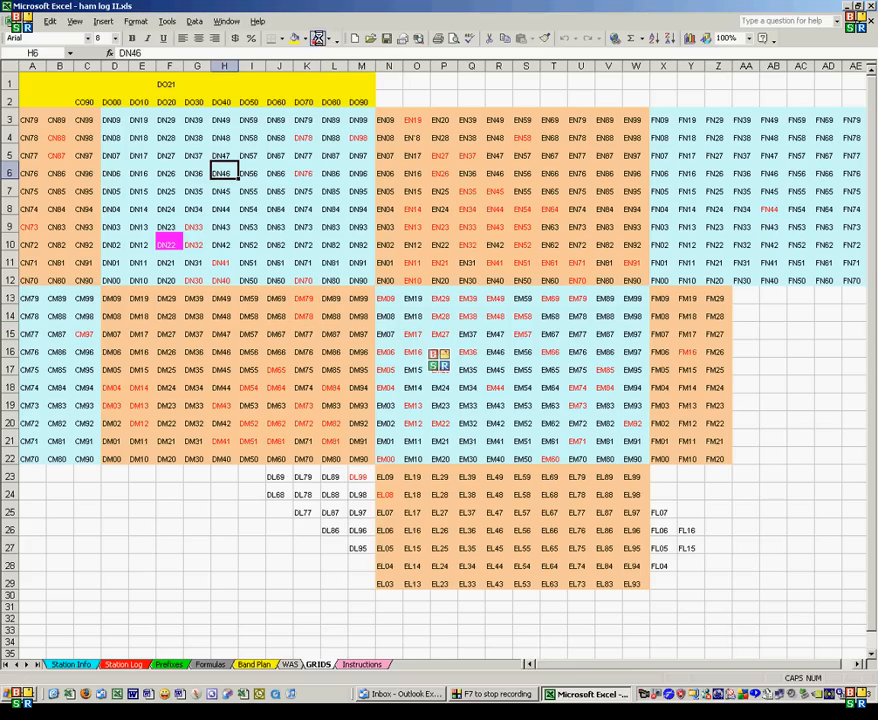
{"action": "left_click", "coordinate": [228, 191]}
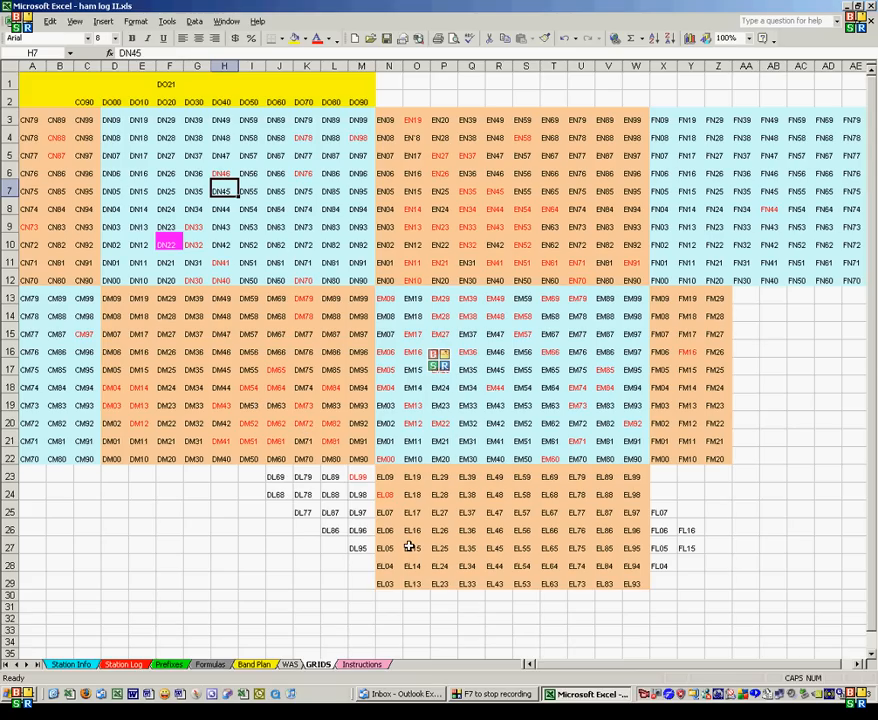
Step: Reset the DN46 grid square's text to the automatic color and return to the station log
{"action": "left_click", "coordinate": [224, 174]}
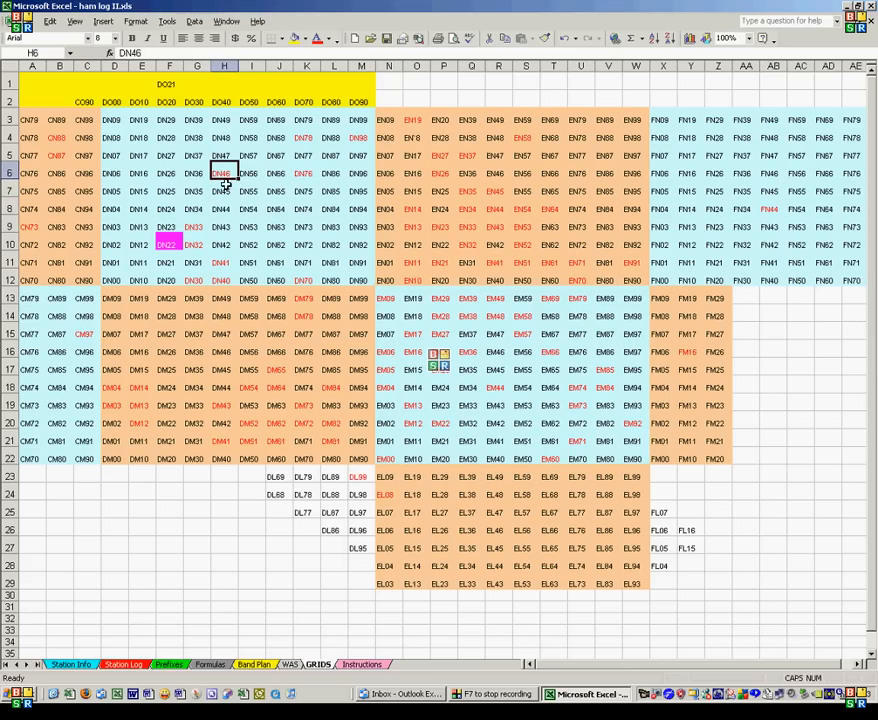
{"action": "left_click", "coordinate": [329, 39]}
{"action": "left_click", "coordinate": [324, 64]}
{"action": "left_click", "coordinate": [127, 665]}
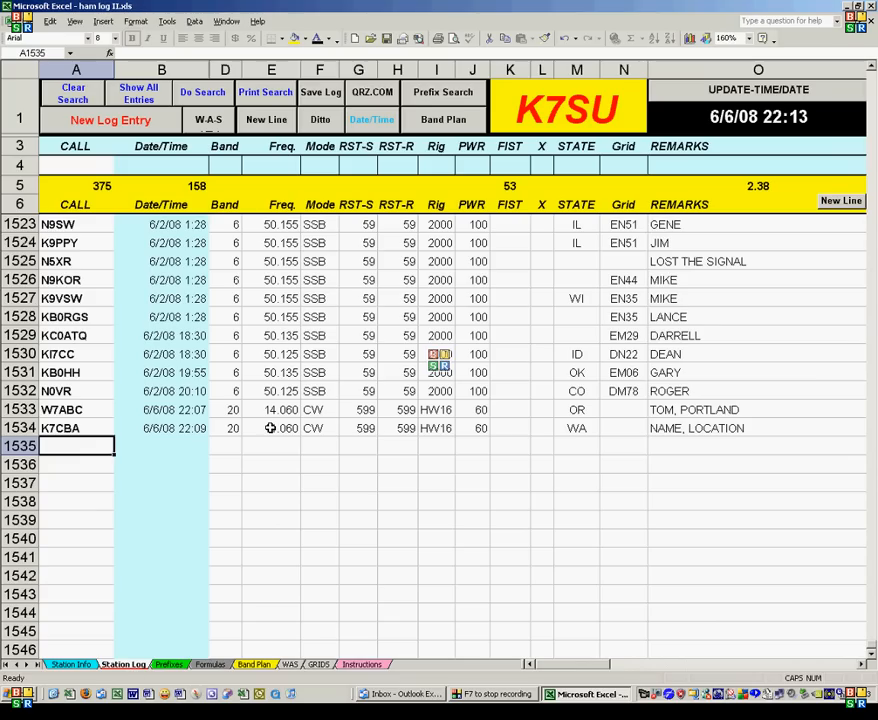